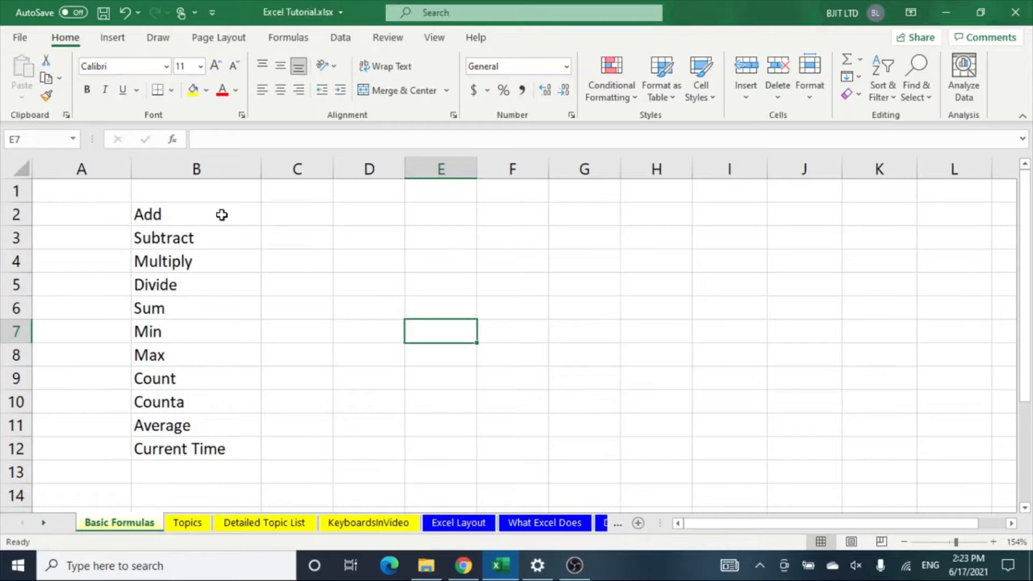
# Step: Enter the numbers 5, 7 and 10 in cells C2, D2 and E2 of the Add row
pyautogui.click(313, 212)
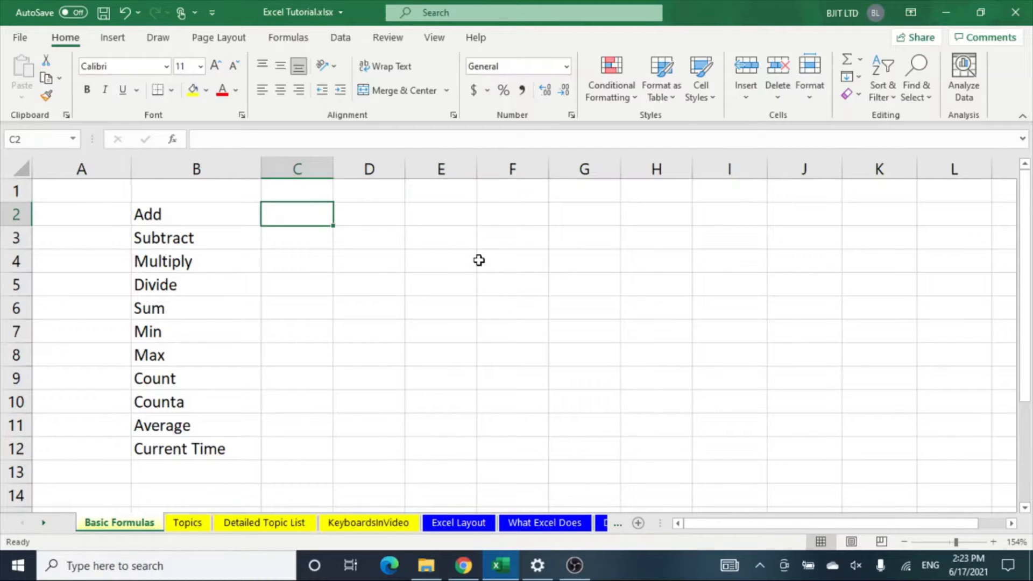
pyautogui.write('5')
pyautogui.press('Tab')
pyautogui.write('7')
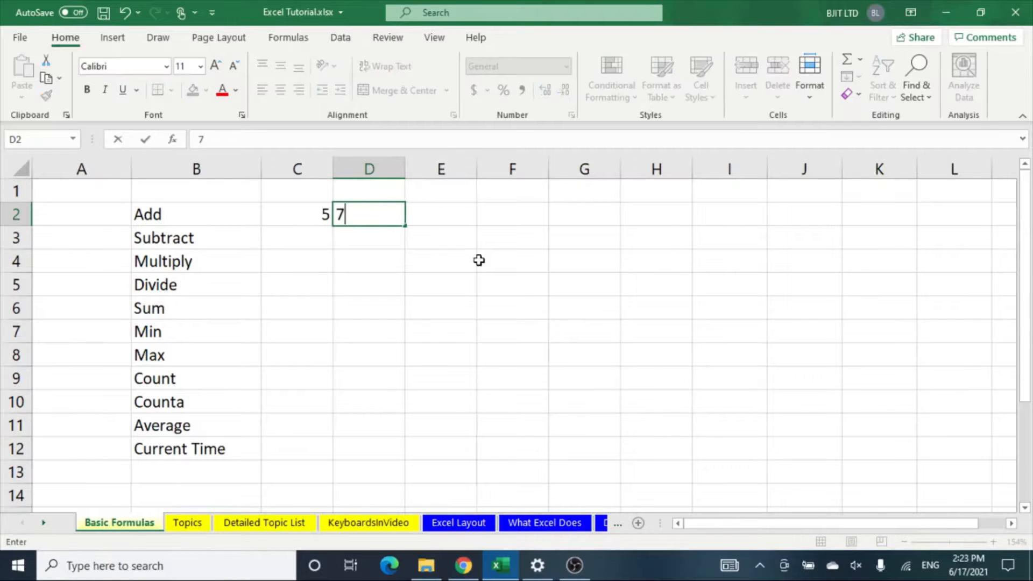
pyautogui.press('Tab')
pyautogui.write('10')
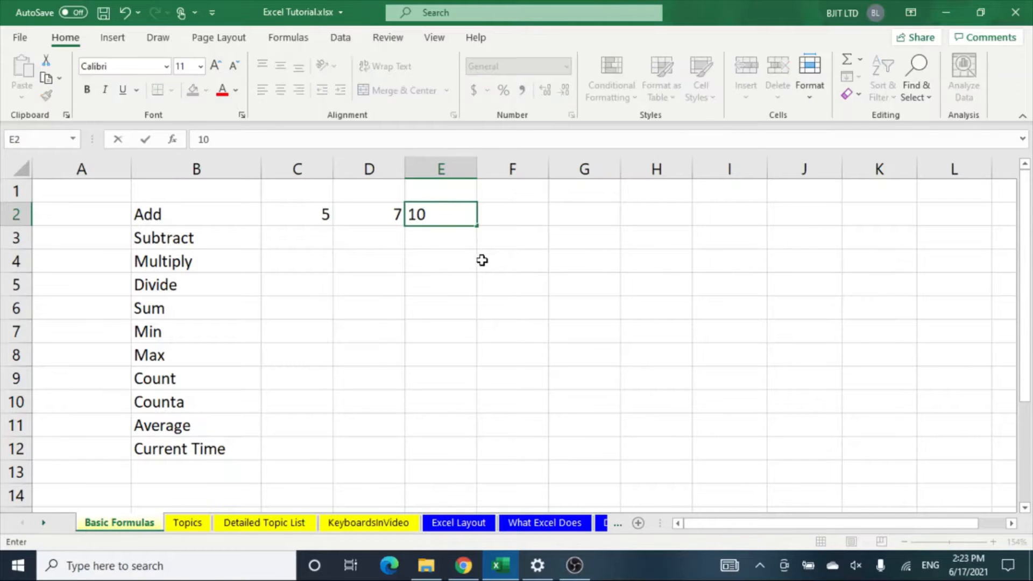
pyautogui.click(540, 284)
# Step: Add the three numbers of the Add row in cell F2 with the typed-number formula =5+7+10
pyautogui.click(514, 208)
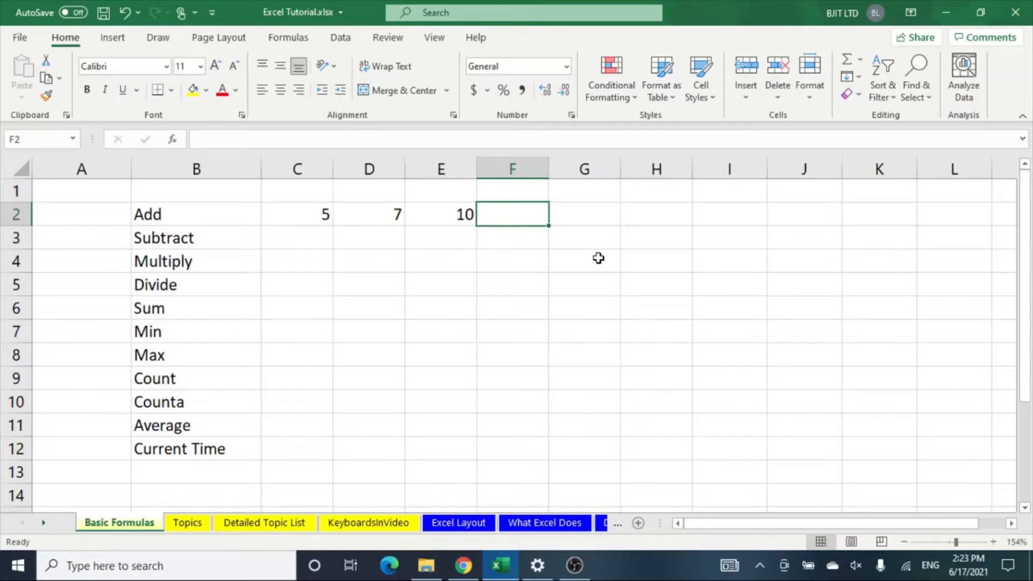
pyautogui.write('=')
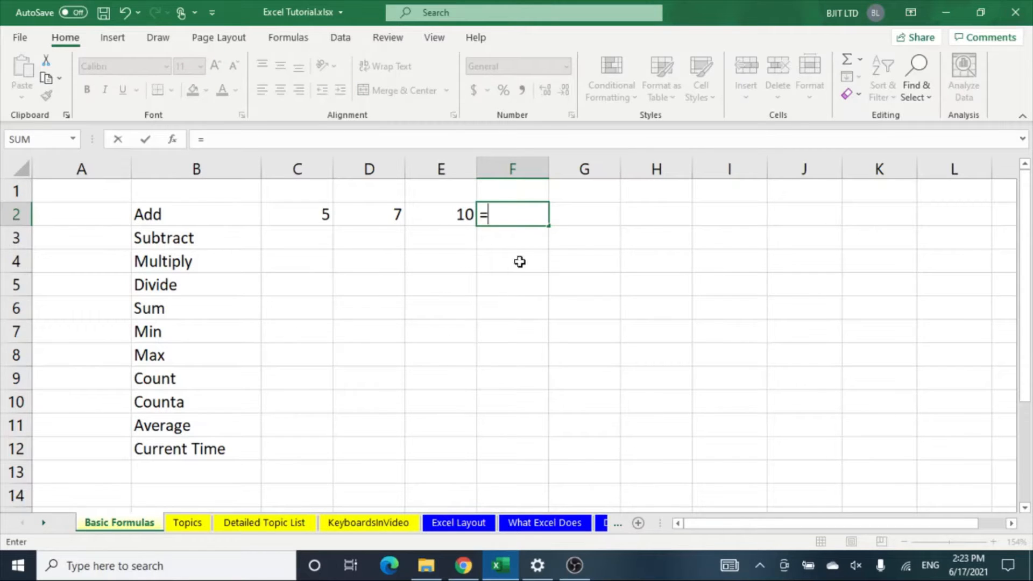
pyautogui.write('5+7+')
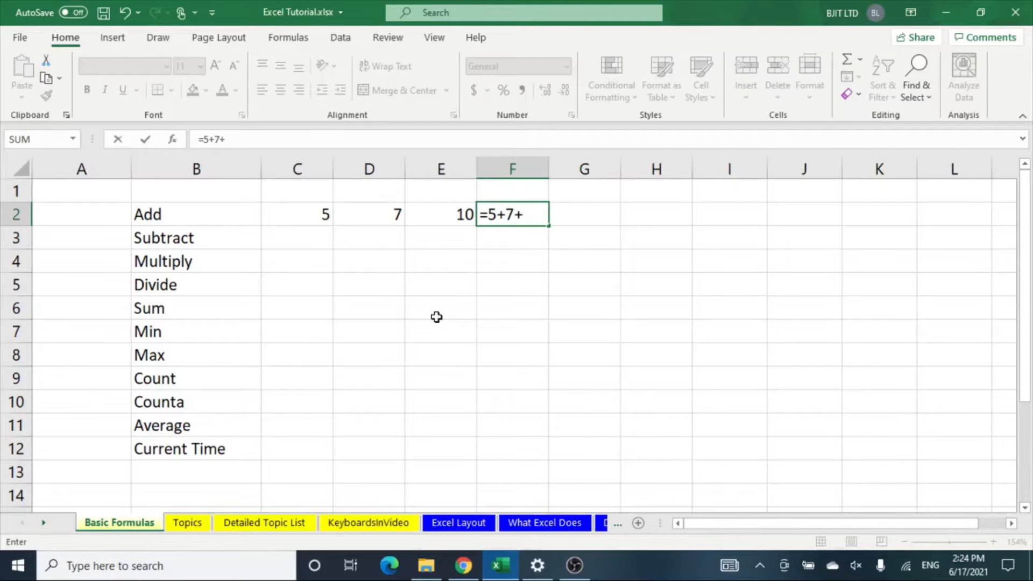
pyautogui.write('10')
pyautogui.press('Return')
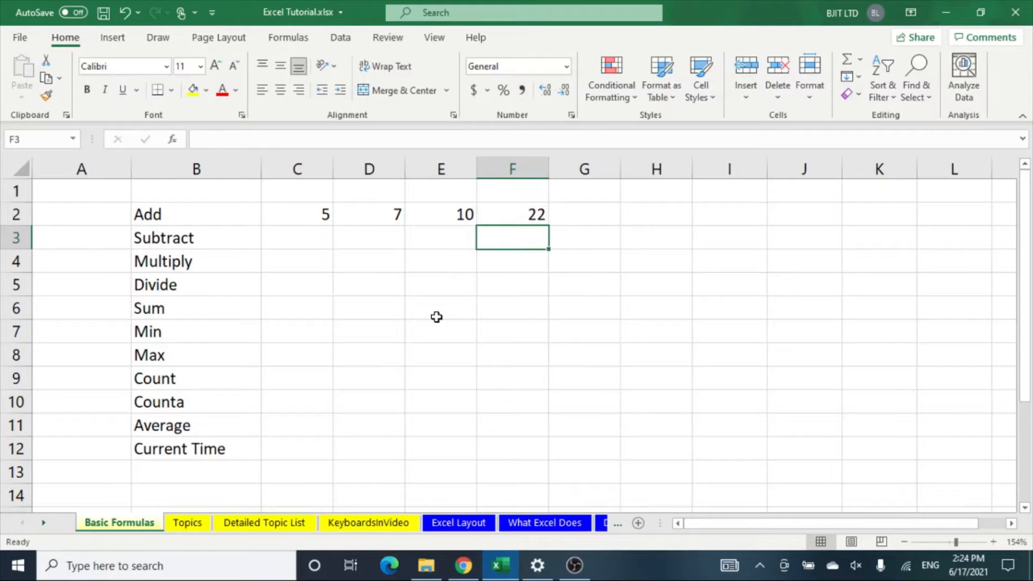
# Step: Replace the formula in cell F2 with the cell-reference addition =C2+D2+E2
pyautogui.click(516, 217)
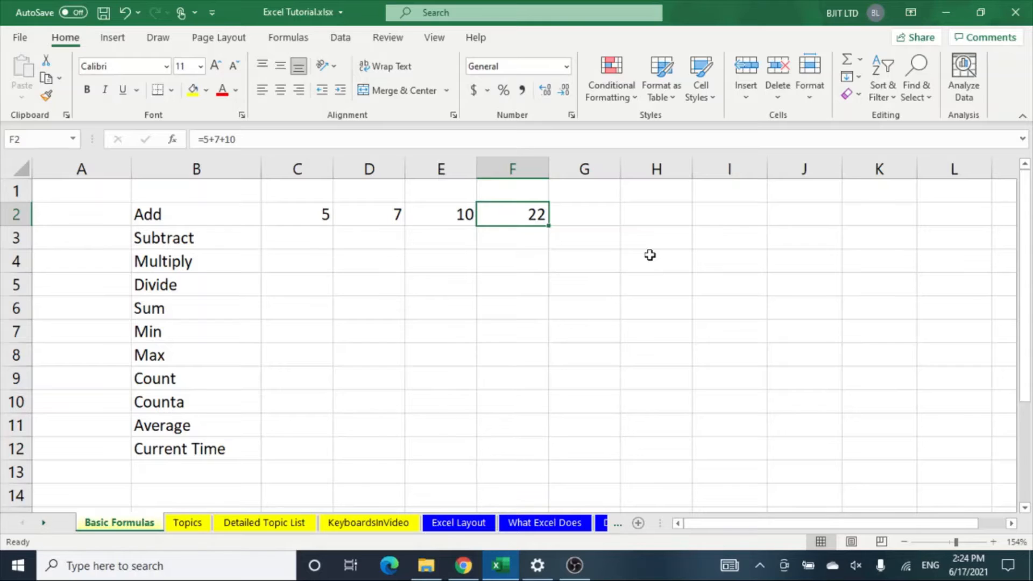
pyautogui.write('=')
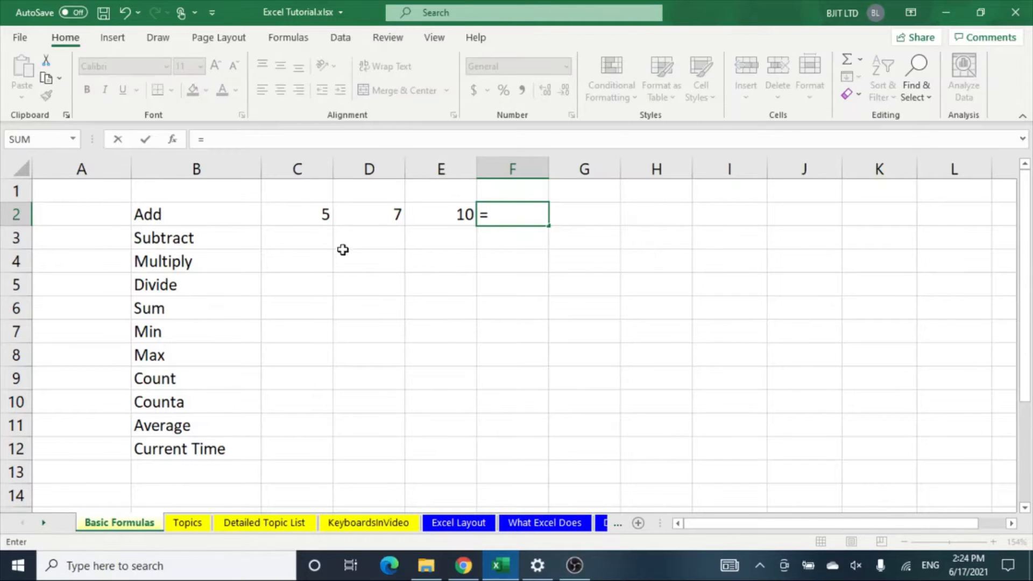
pyautogui.click(320, 216)
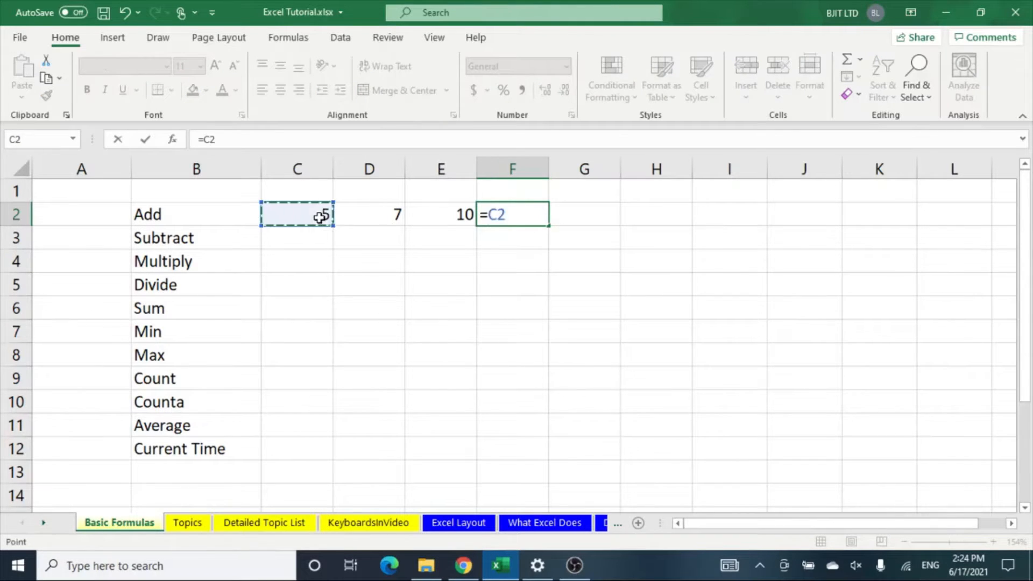
pyautogui.write('+')
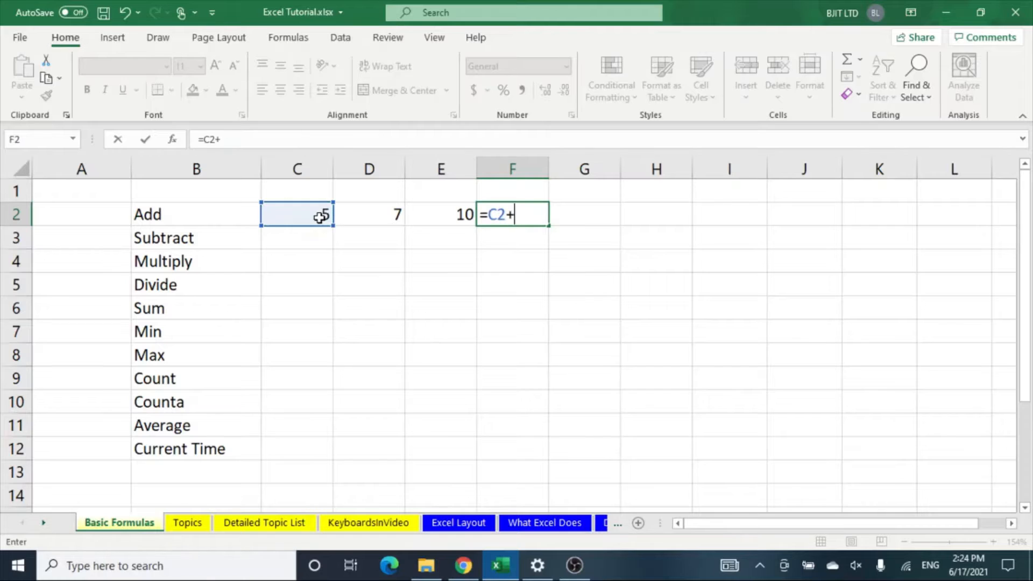
pyautogui.click(386, 211)
pyautogui.write('+')
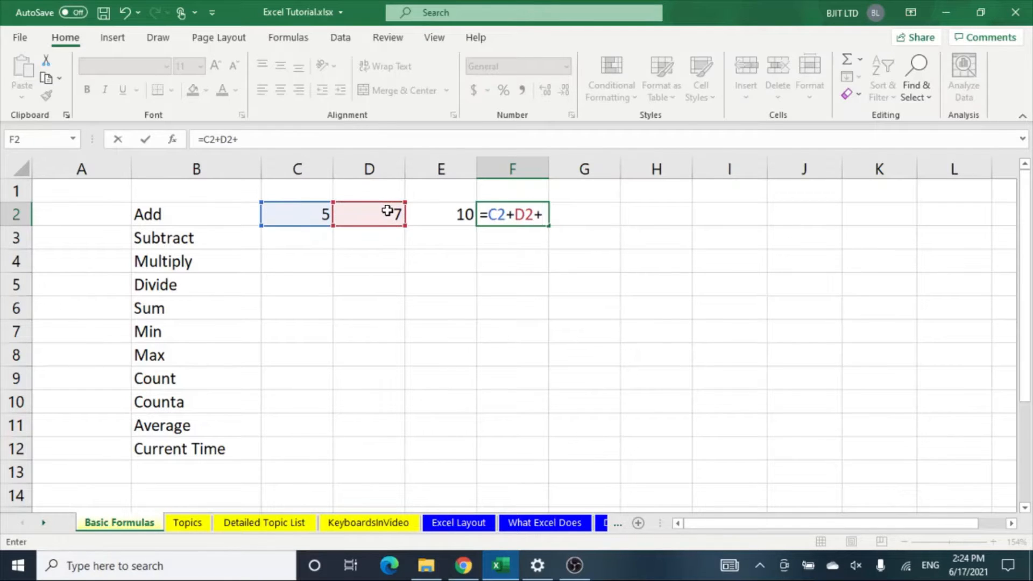
pyautogui.click(447, 214)
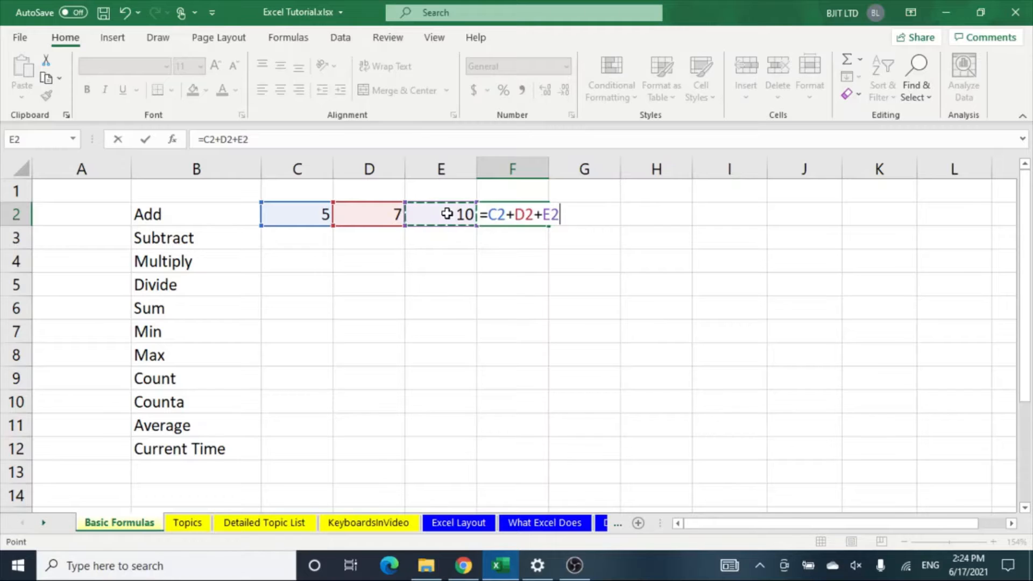
pyautogui.press('Return')
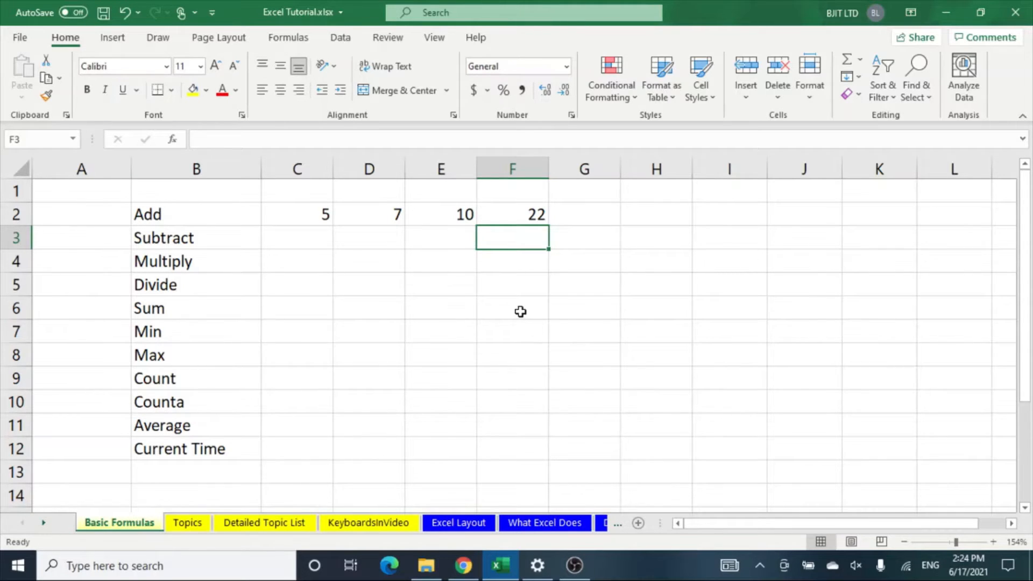
# Step: Enter 10 in cell D3 and 3 in cell E3 of the Subtract row
pyautogui.click(389, 247)
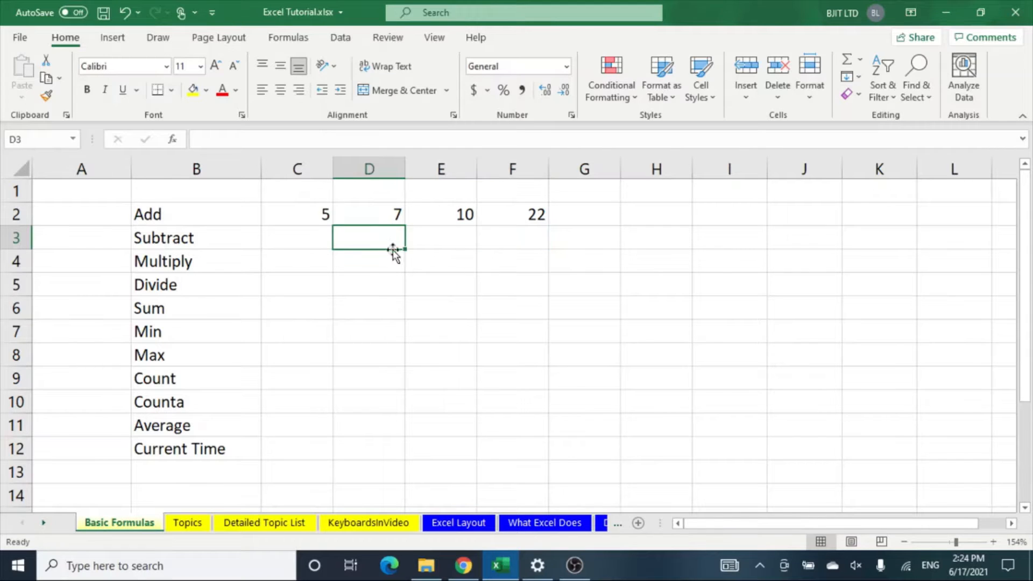
pyautogui.write('10')
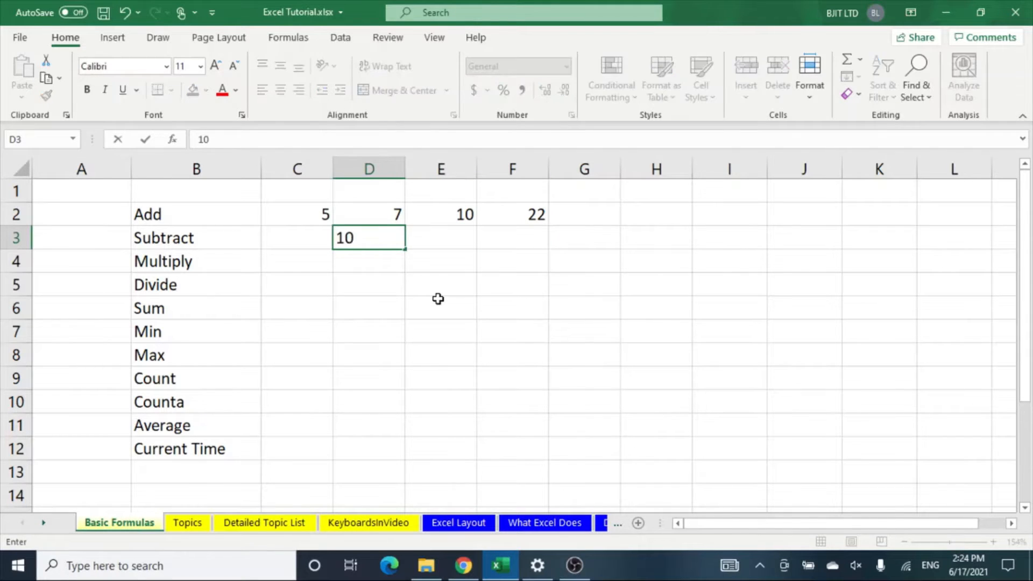
pyautogui.press('Tab')
pyautogui.write('3')
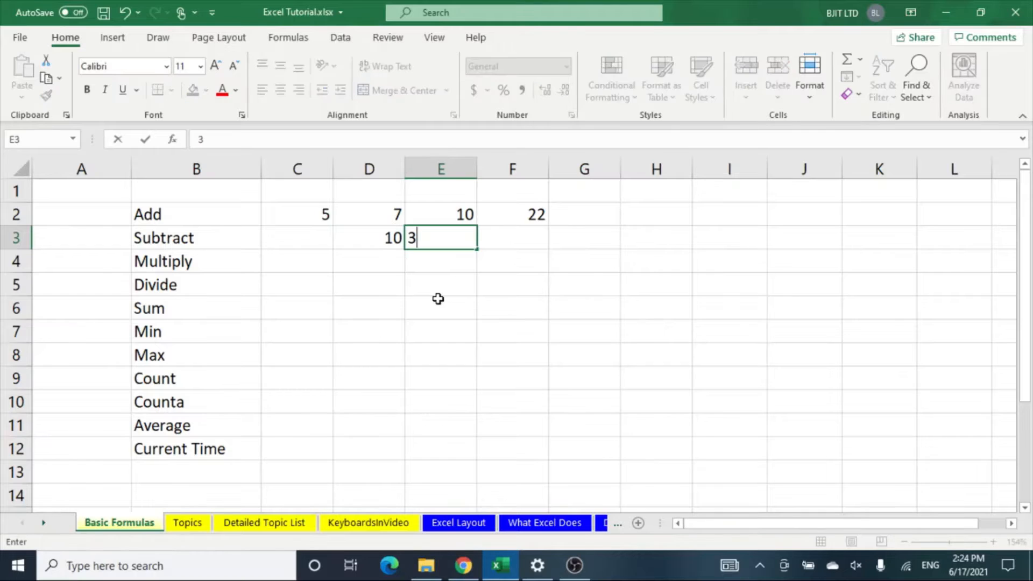
pyautogui.click(511, 283)
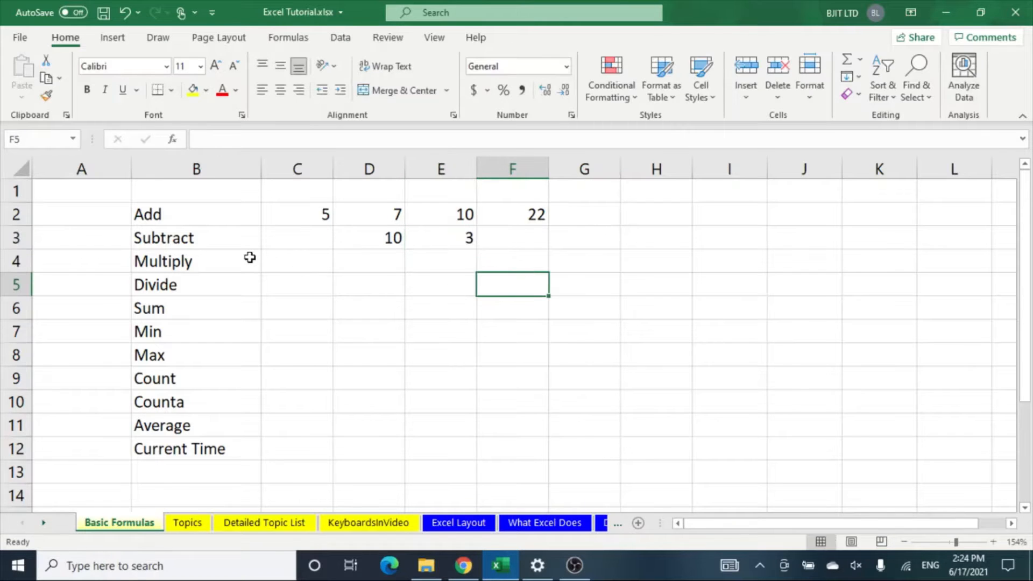
# Step: Calculate the subtraction in cell F3 with the typed-number formula =10-3
pyautogui.click(519, 240)
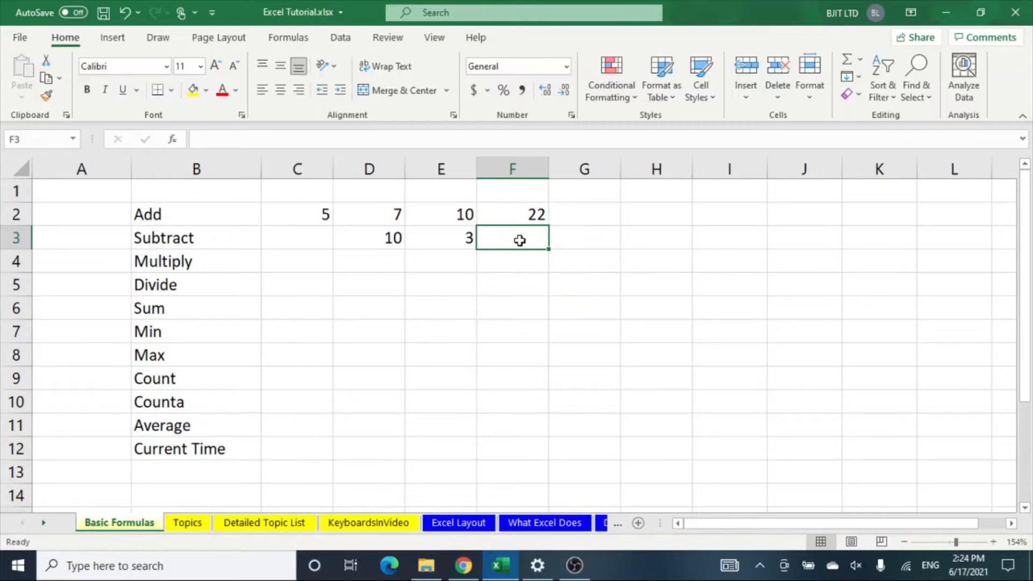
pyautogui.write('=')
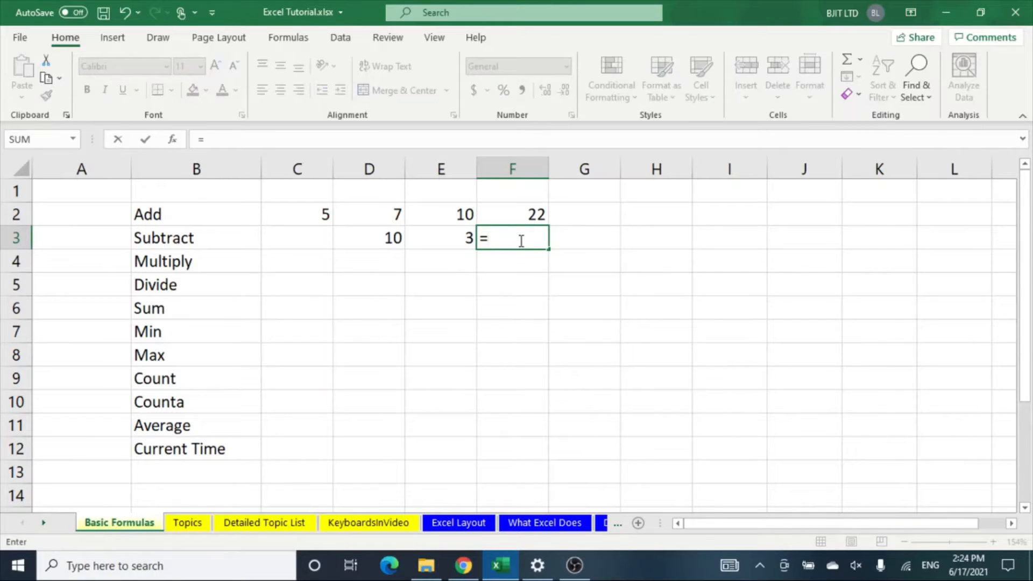
pyautogui.write('10-3')
pyautogui.press('Return')
# Step: Replace the formula in cell F3 with the cell-reference subtraction =D3-E3
pyautogui.click(517, 236)
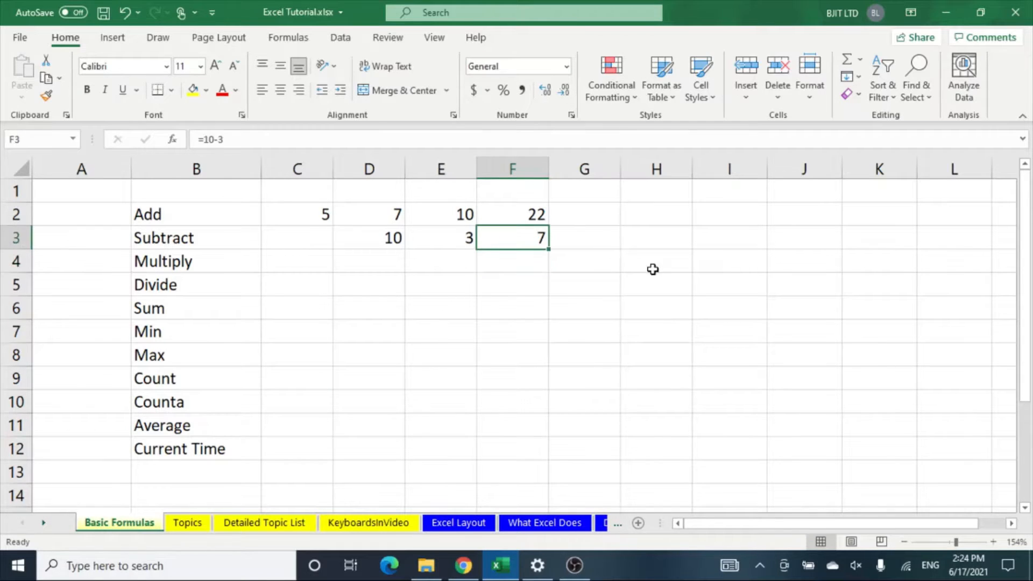
pyautogui.write('=')
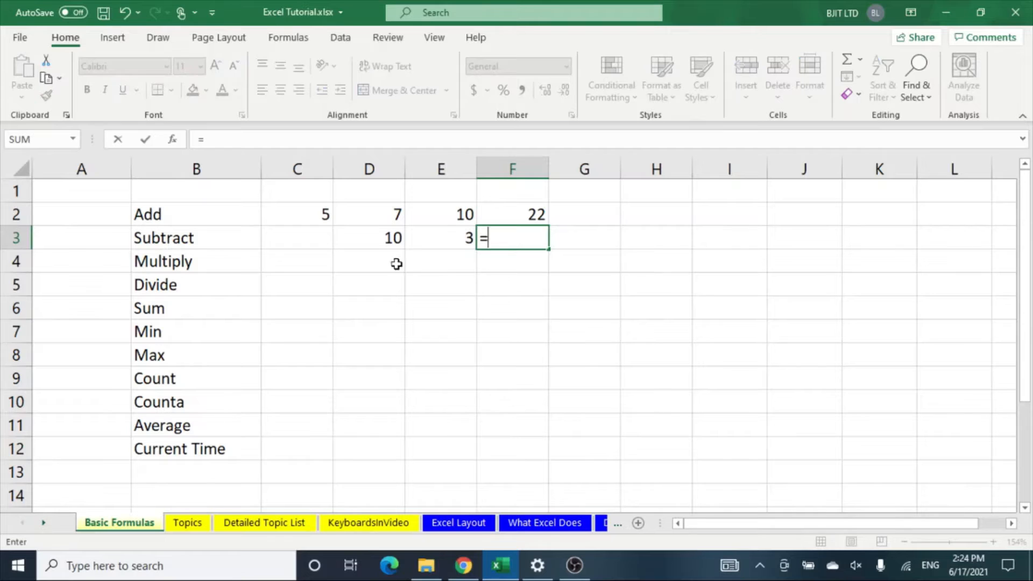
pyautogui.click(381, 240)
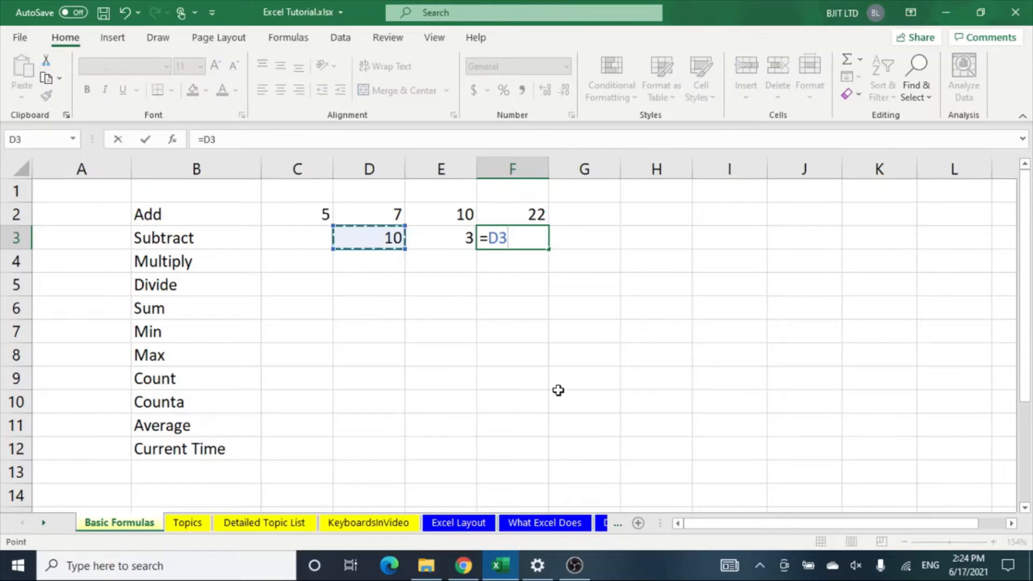
pyautogui.write('-')
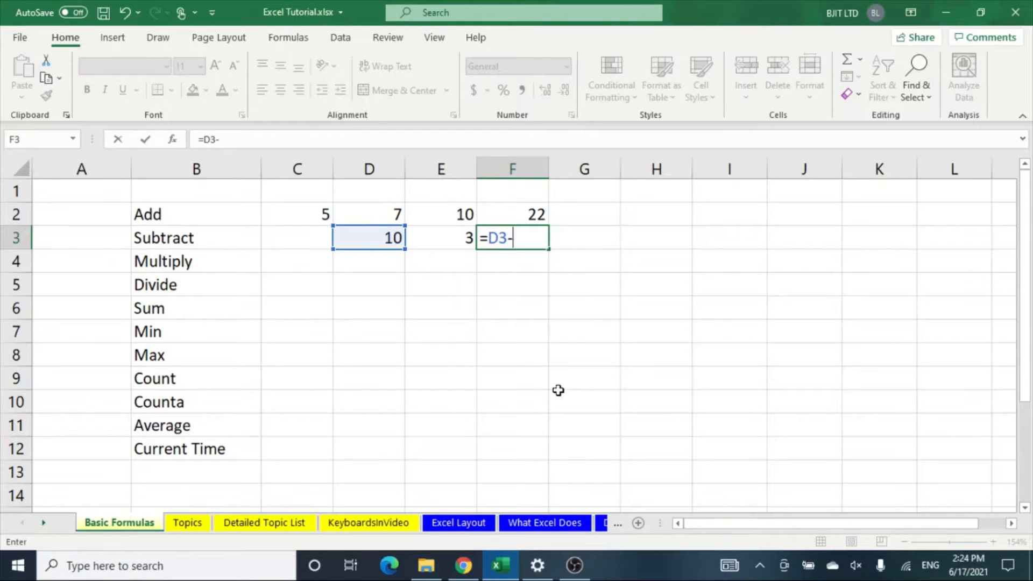
pyautogui.click(459, 239)
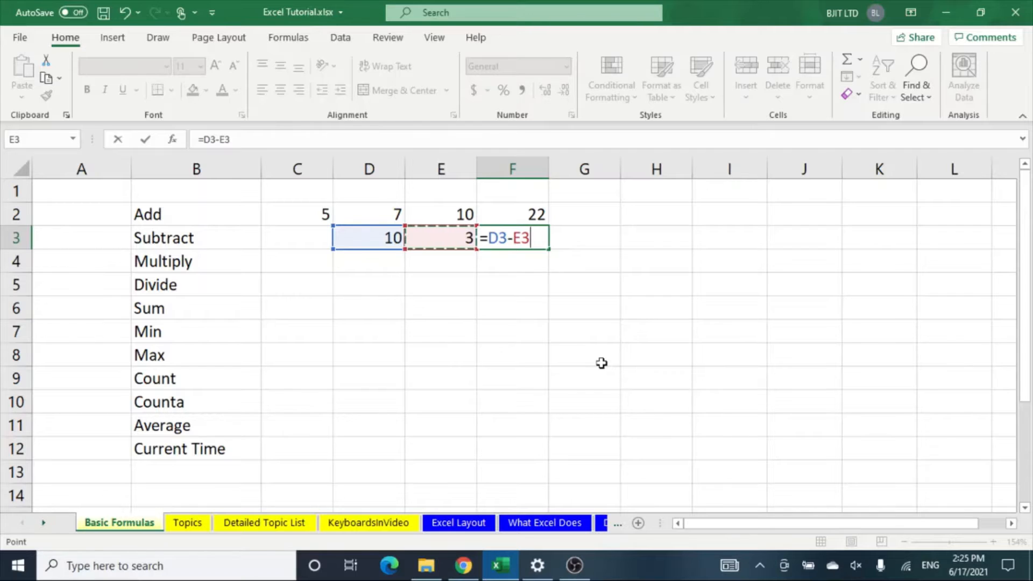
pyautogui.press('Return')
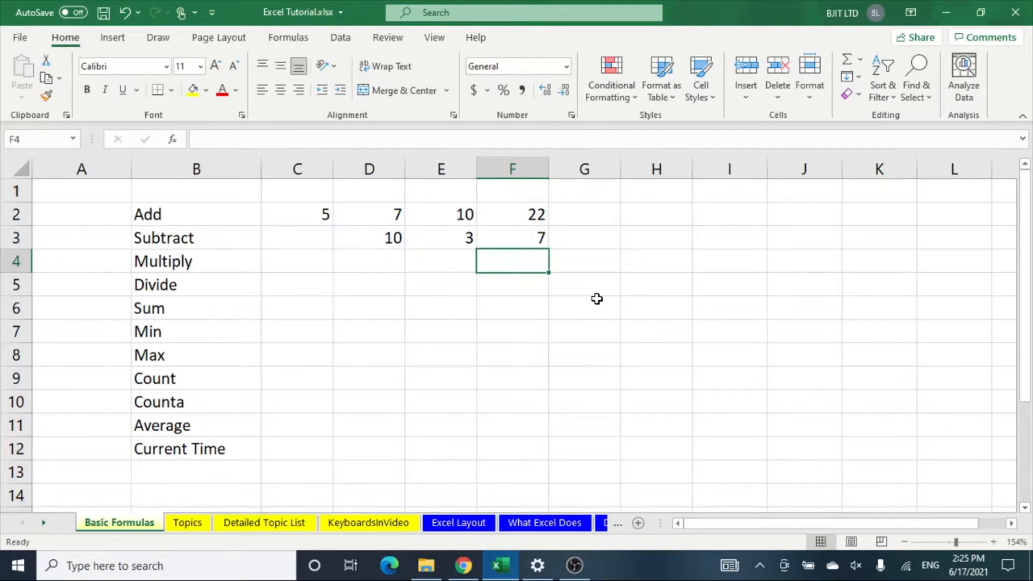
# Step: Enter 5 in cell D4 and 2 in cell E4 of the Multiply row
pyautogui.click(393, 258)
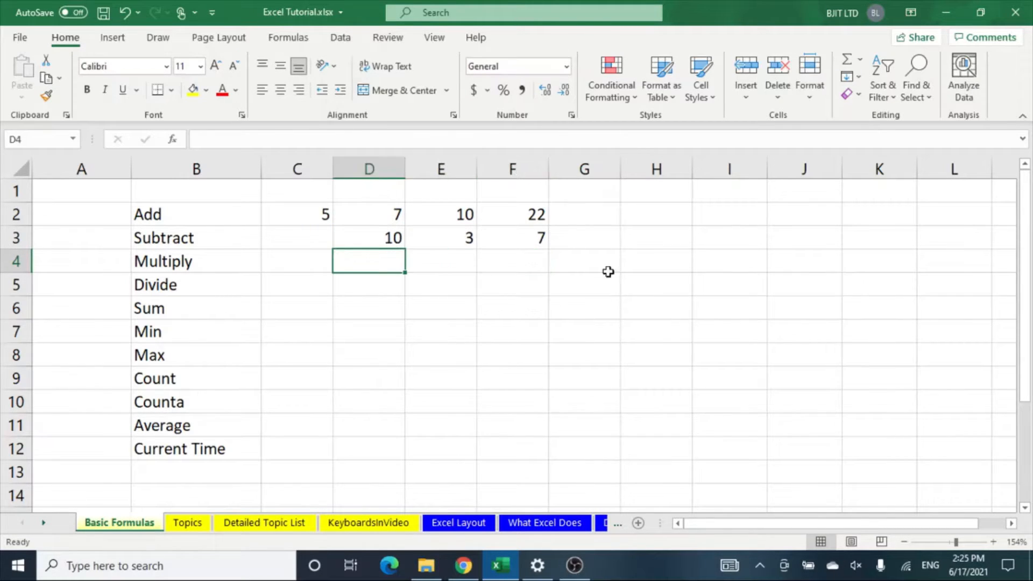
pyautogui.write('5')
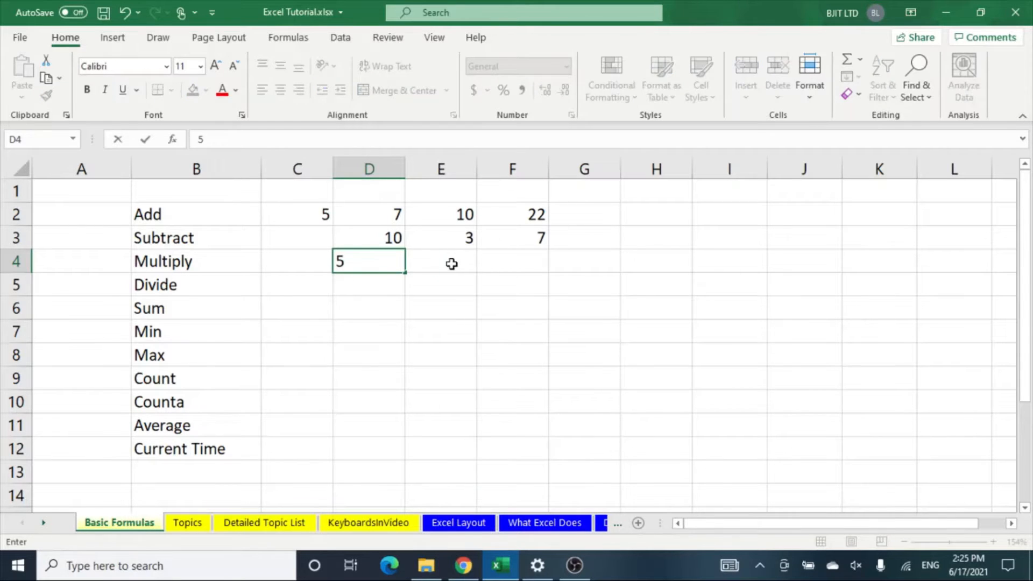
pyautogui.click(452, 261)
pyautogui.write('2')
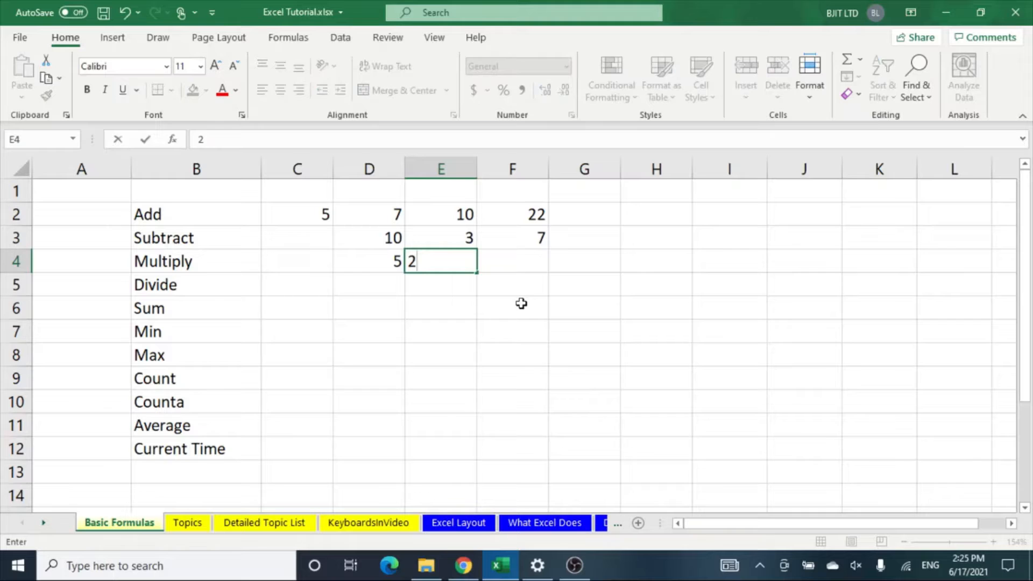
# Step: Calculate the multiplication in cell F4 with the typed-number formula =5*2
pyautogui.click(517, 264)
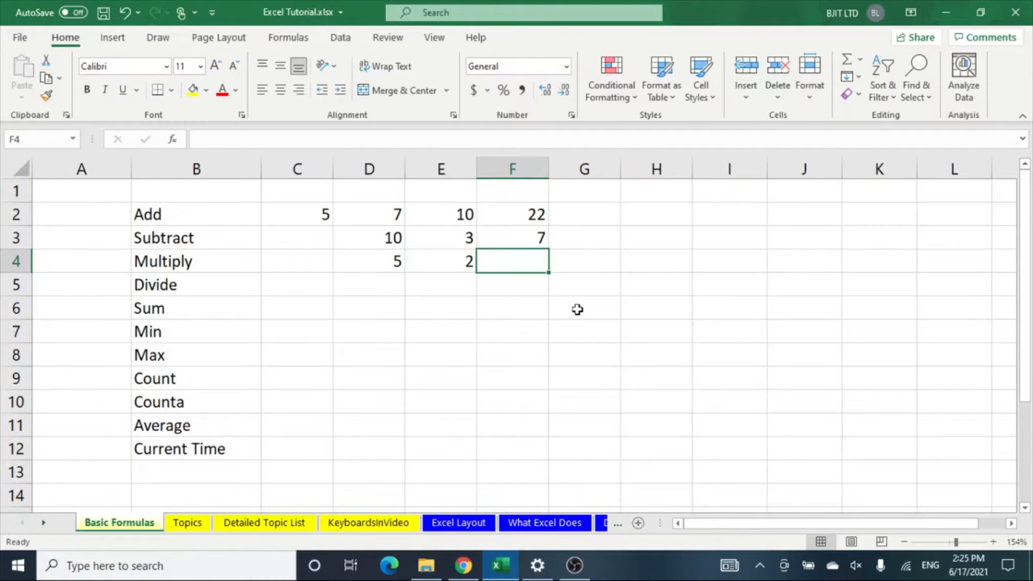
pyautogui.write('=5')
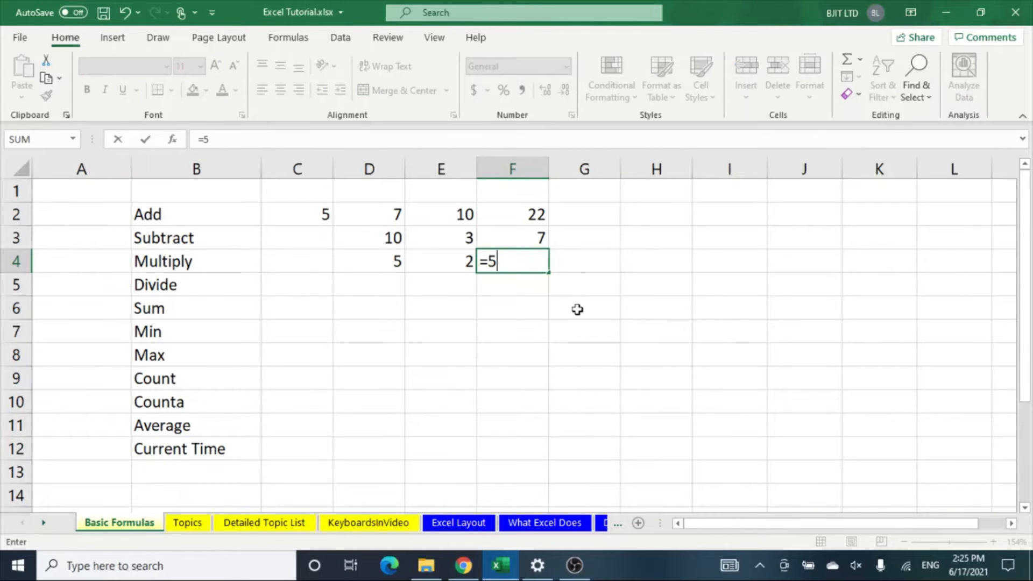
pyautogui.write('*2')
pyautogui.press('Return')
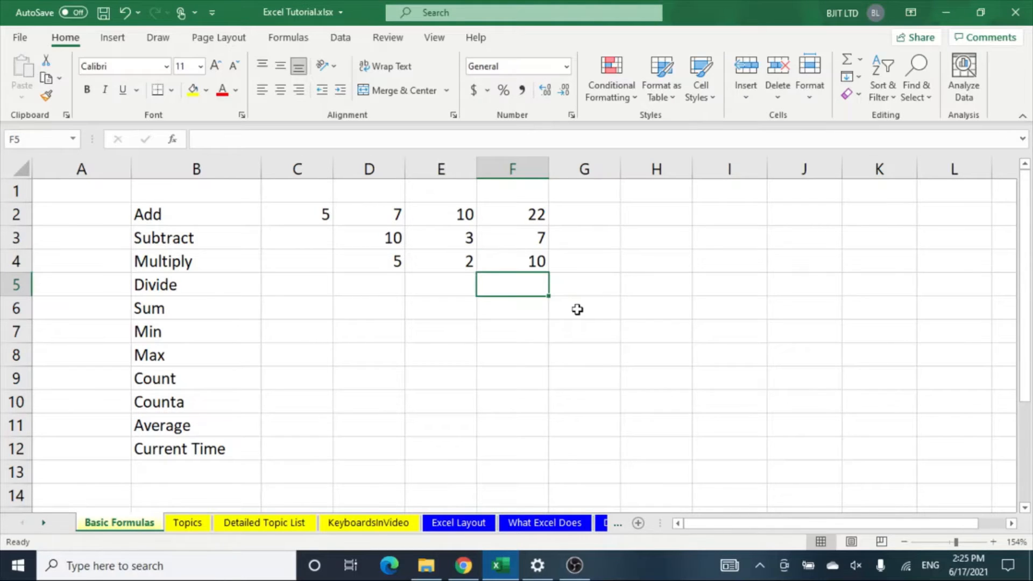
# Step: Replace the formula in cell F4 with the cell-reference multiplication =D4*E4
pyautogui.click(517, 257)
pyautogui.write('=')
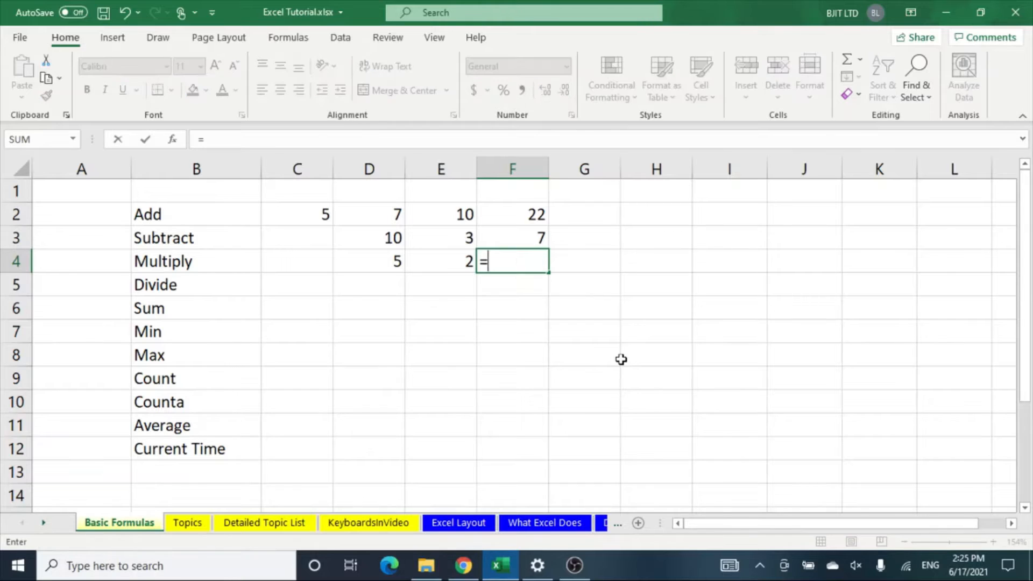
pyautogui.click(388, 263)
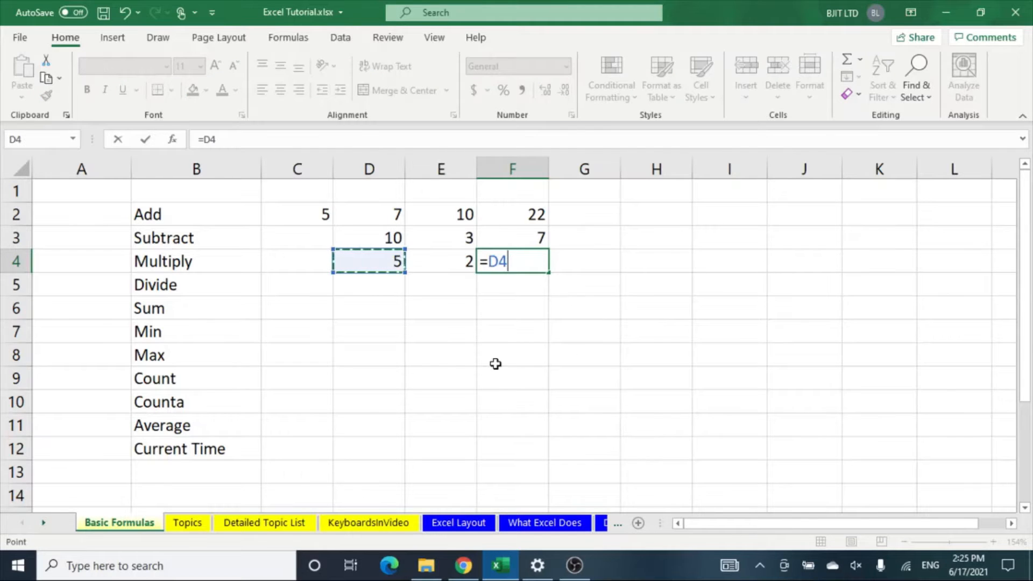
pyautogui.write('*')
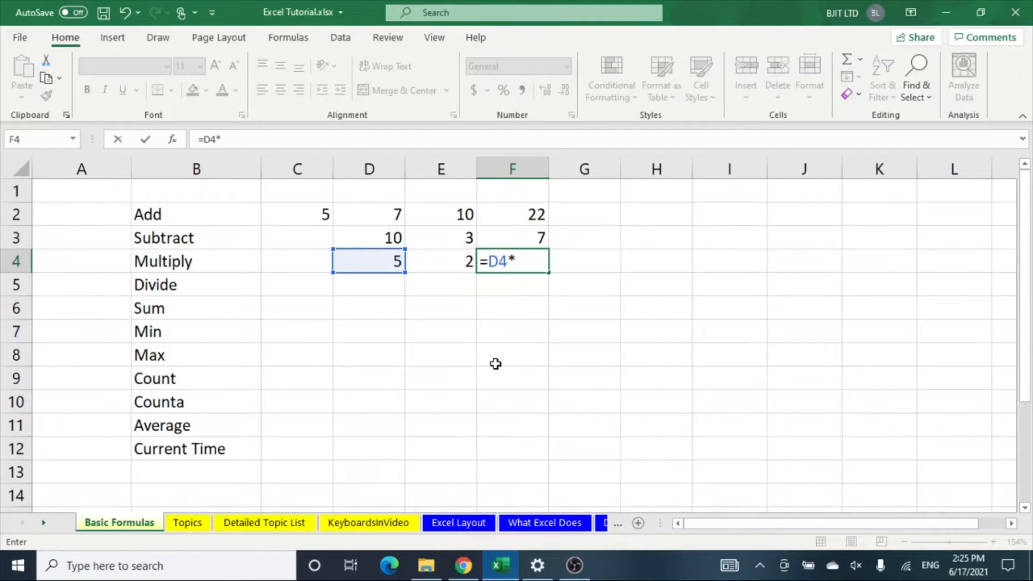
pyautogui.click(447, 261)
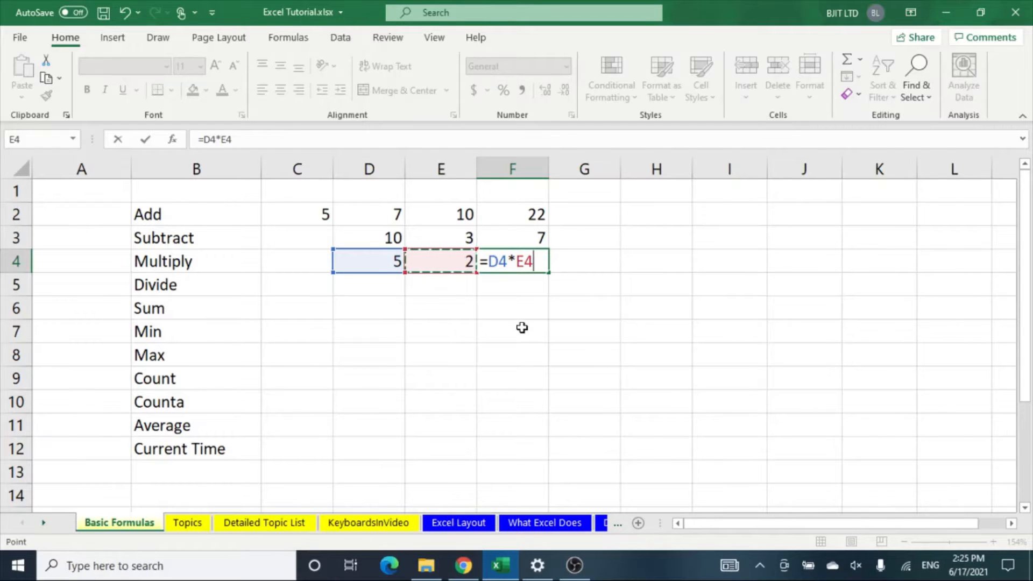
pyautogui.press('Return')
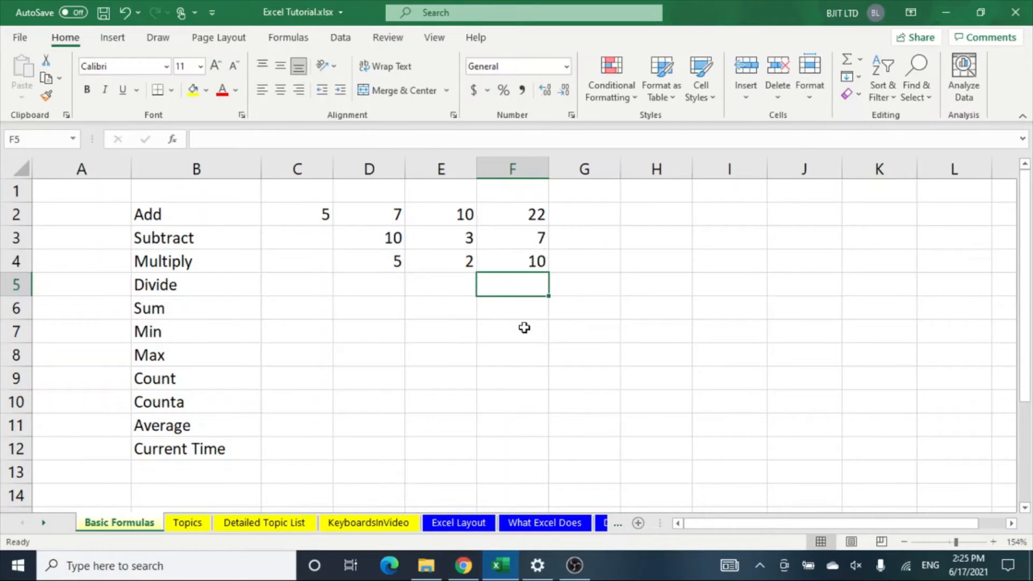
pyautogui.click(563, 329)
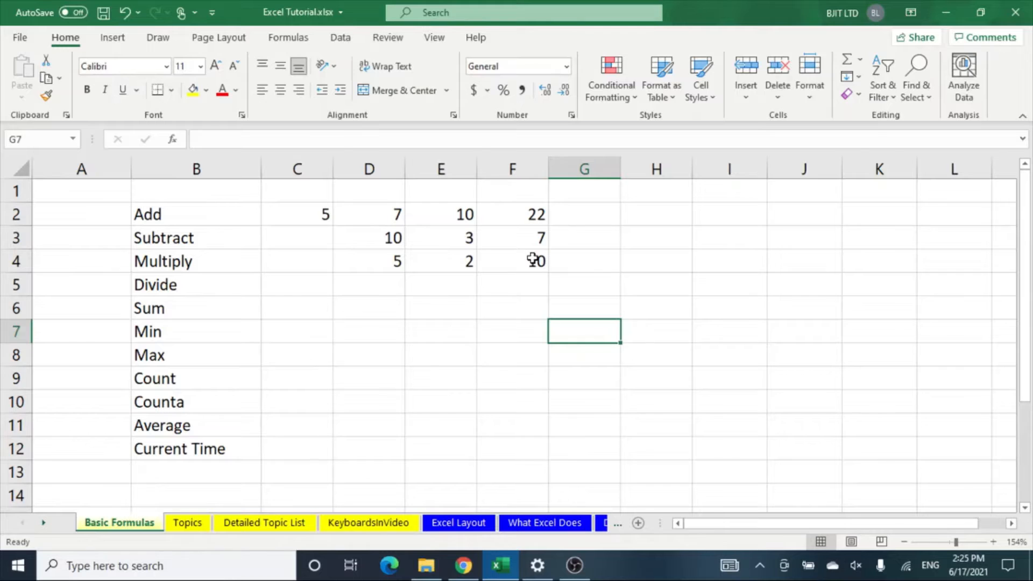
# Step: Change the Multiply row's value in cell E4 to 3 and the Subtract row's value in cell E3 to 4
pyautogui.click(466, 261)
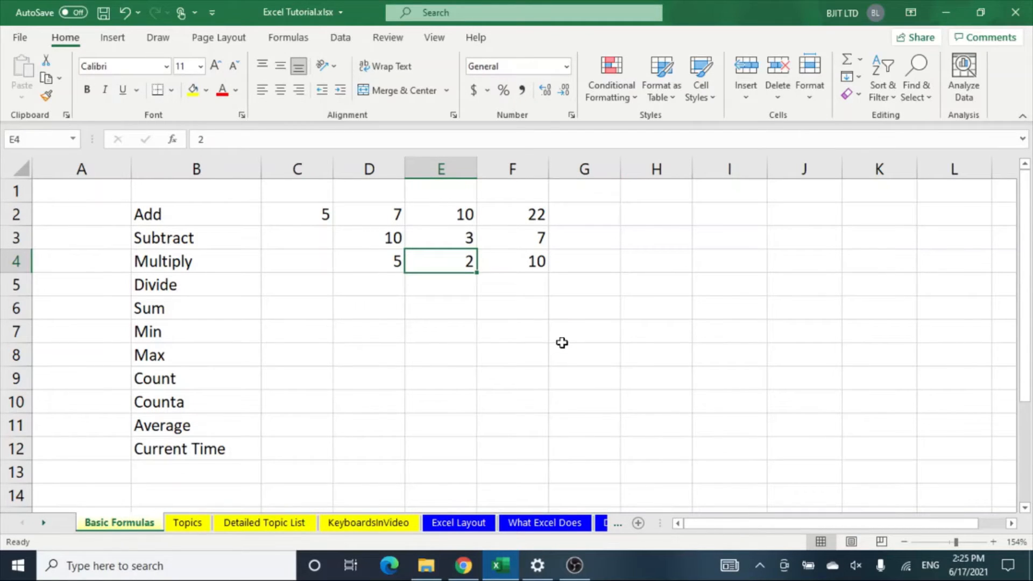
pyautogui.write('3')
pyautogui.press('Return')
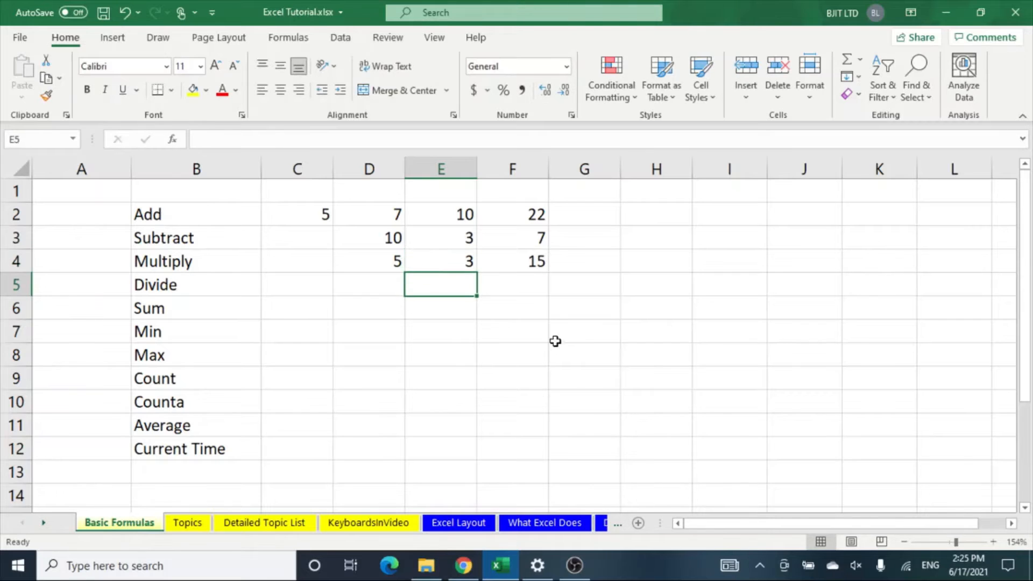
pyautogui.click(449, 235)
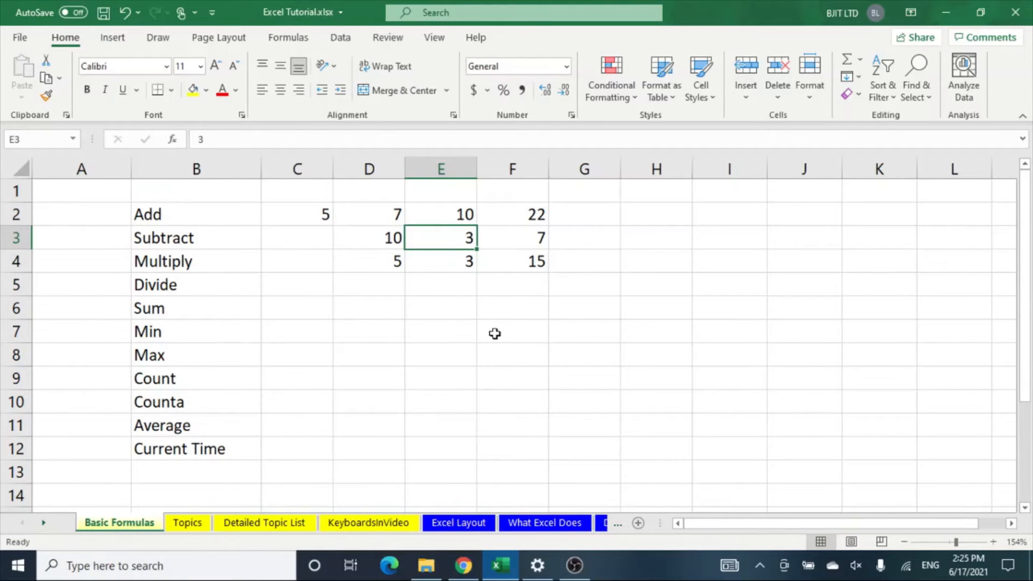
pyautogui.write('4')
pyautogui.press('Return')
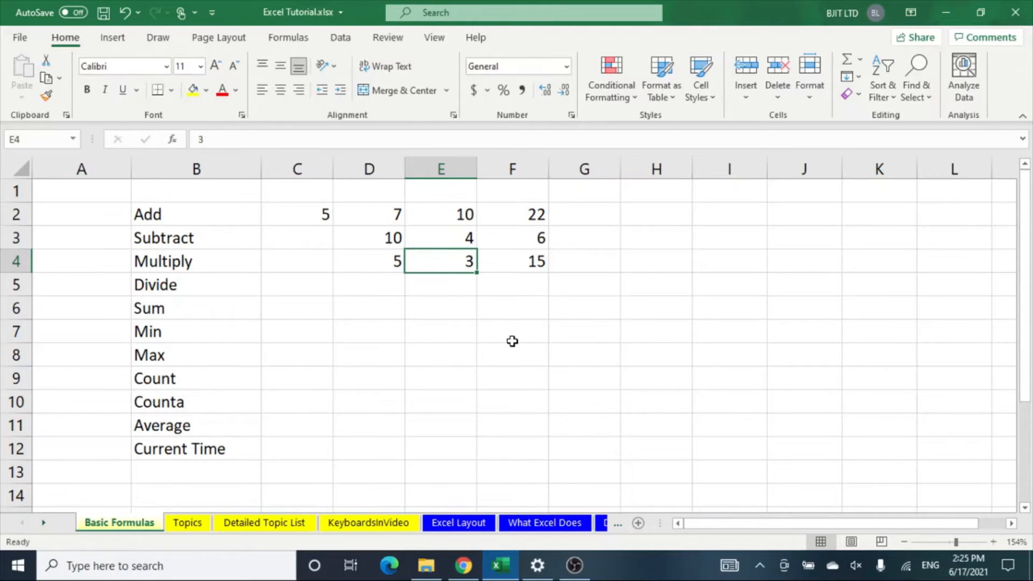
# Step: Enter 8 in cell D5 and 4 in cell E5 of the Divide row
pyautogui.click(393, 288)
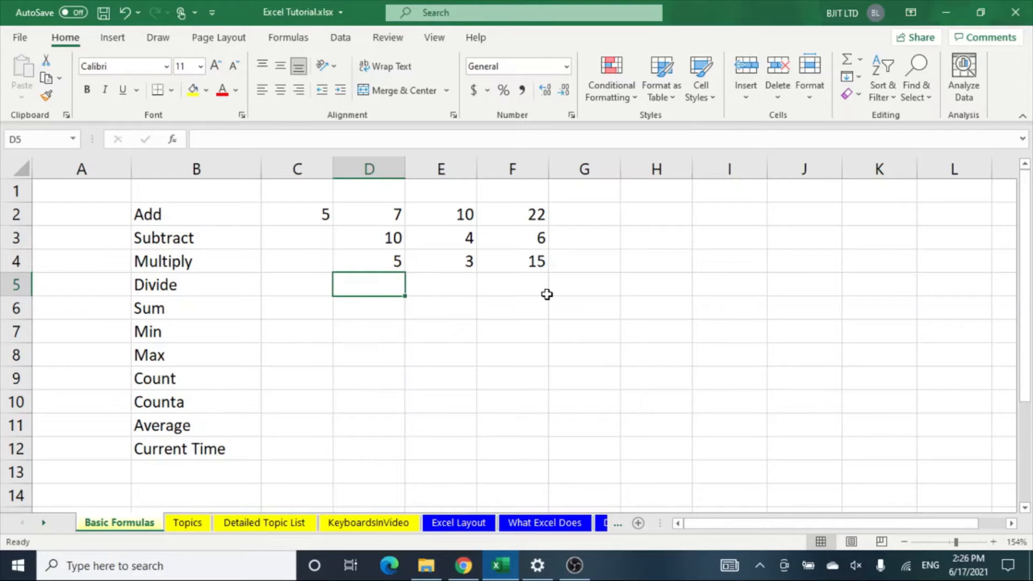
pyautogui.write('8')
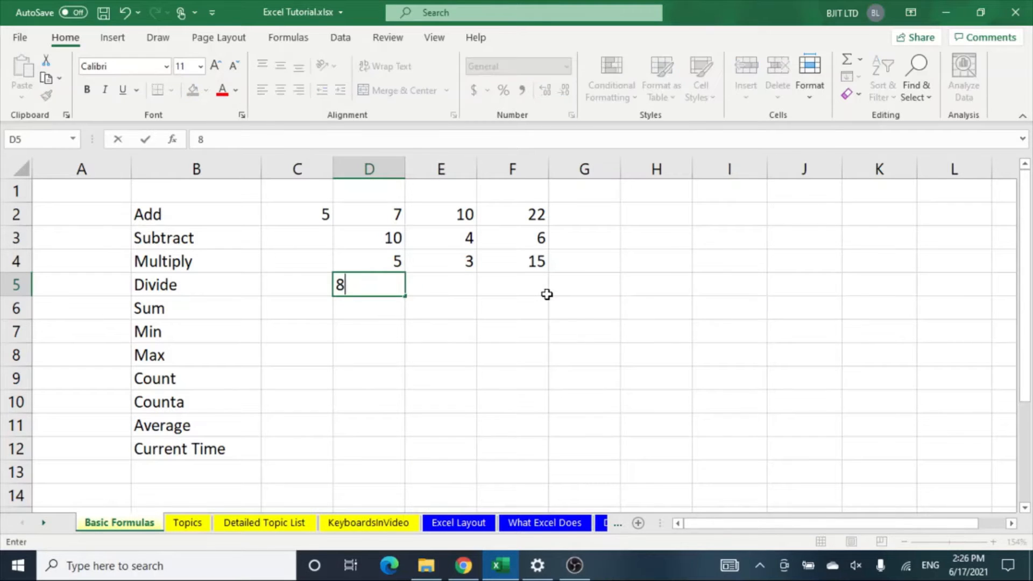
pyautogui.click(430, 286)
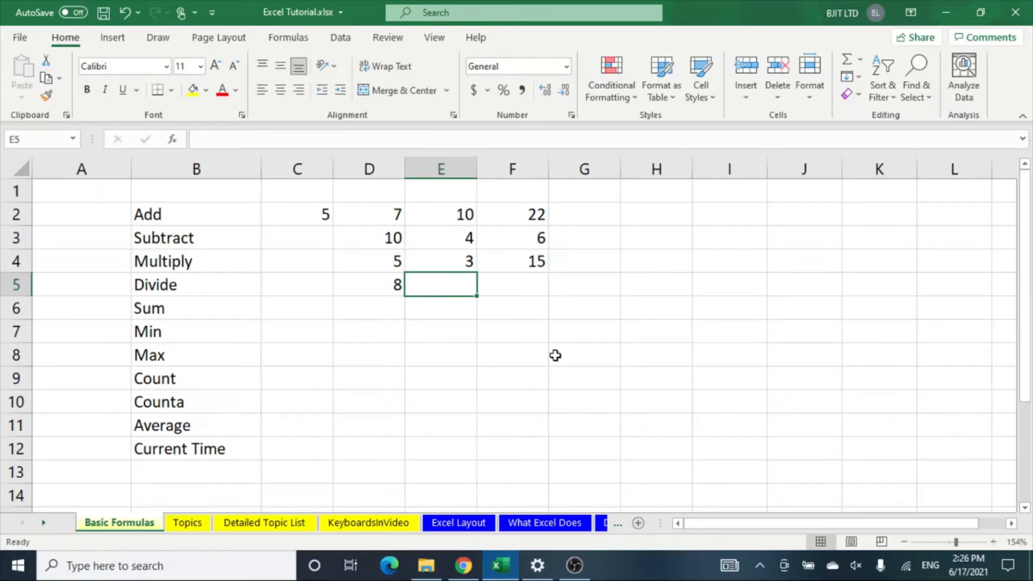
pyautogui.write('4')
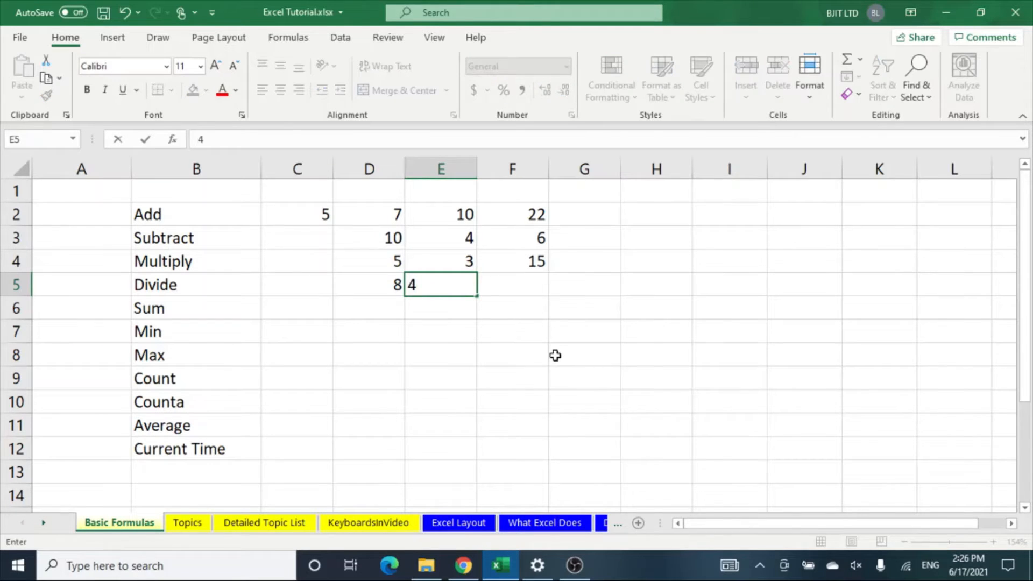
# Step: Calculate the division in cell F5 with the typed-number formula =8/4
pyautogui.click(514, 284)
pyautogui.write('=')
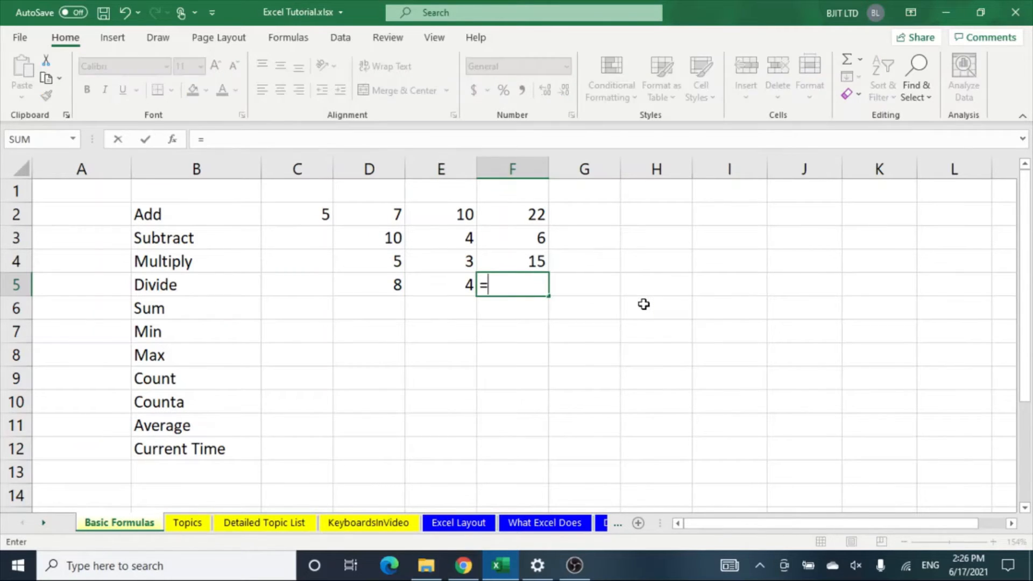
pyautogui.write('8/4')
pyautogui.press('Return')
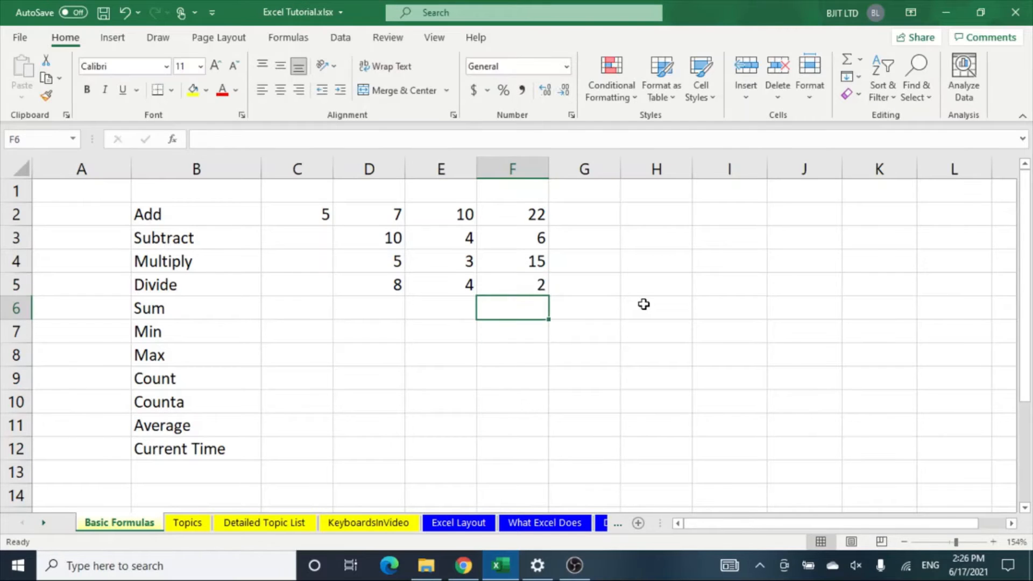
# Step: Test the typed-number division by changing cell E5 to 5, and set it back to 4
pyautogui.click(514, 283)
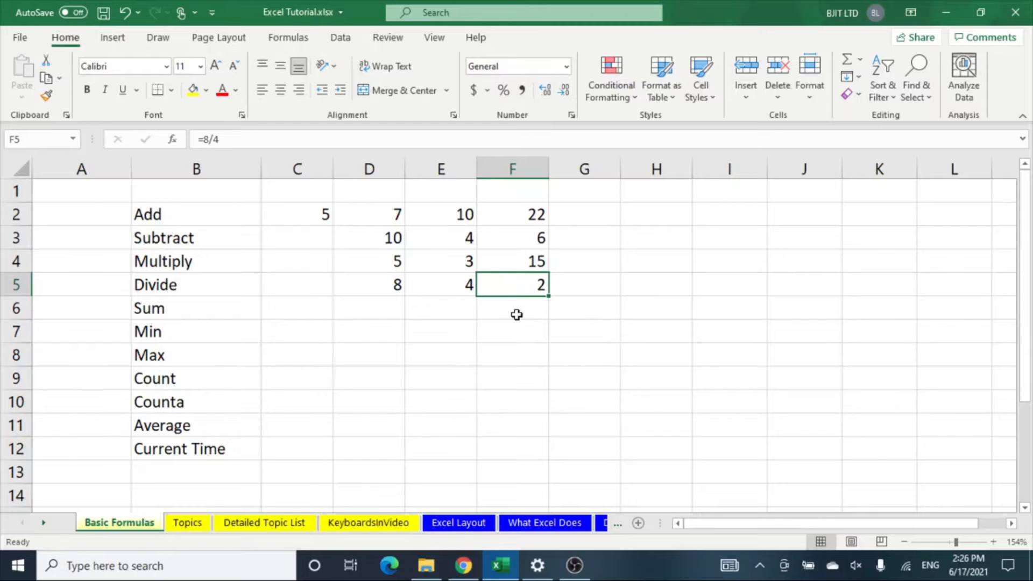
pyautogui.click(464, 289)
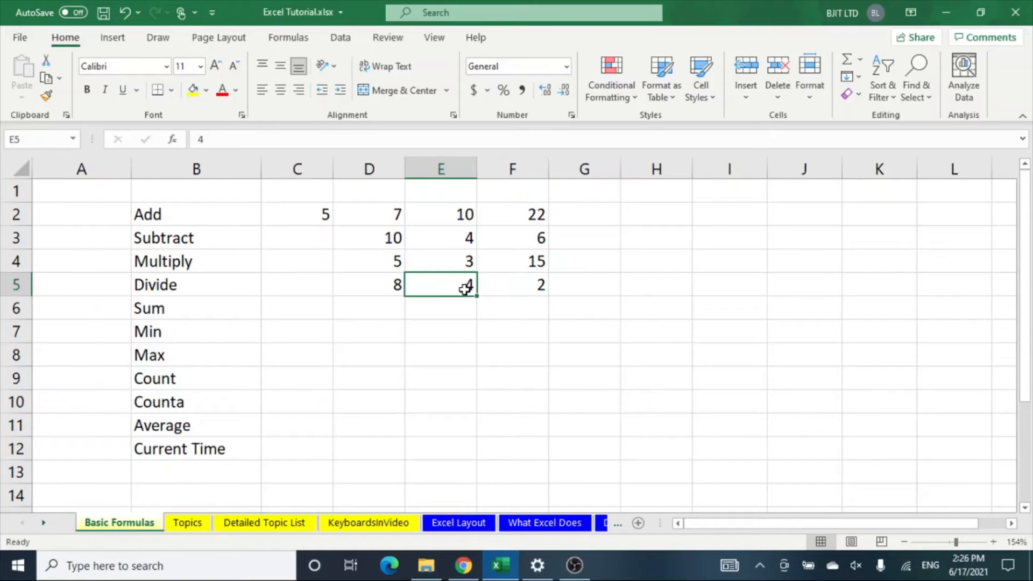
pyautogui.write('5')
pyautogui.click(500, 335)
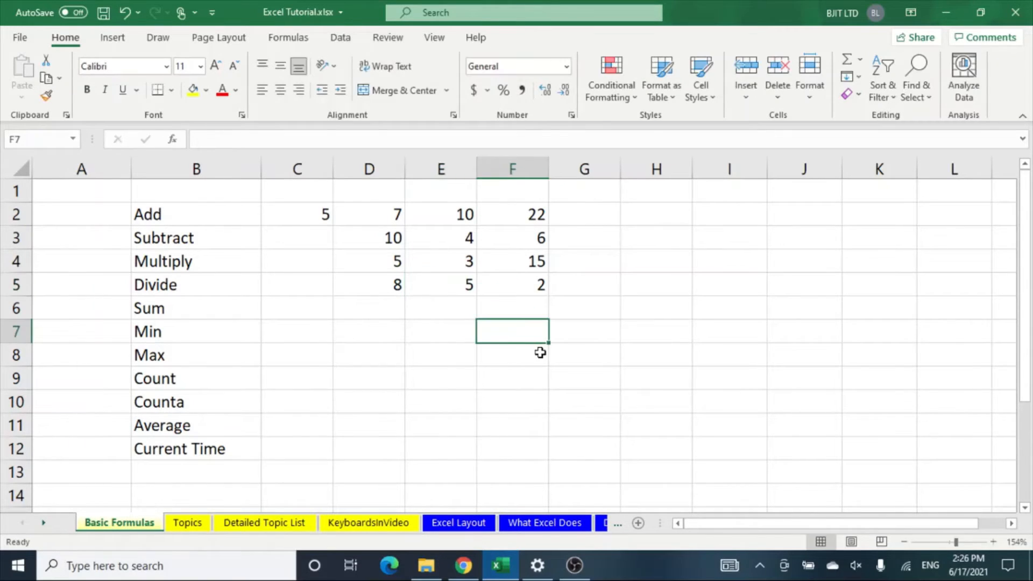
pyautogui.click(447, 290)
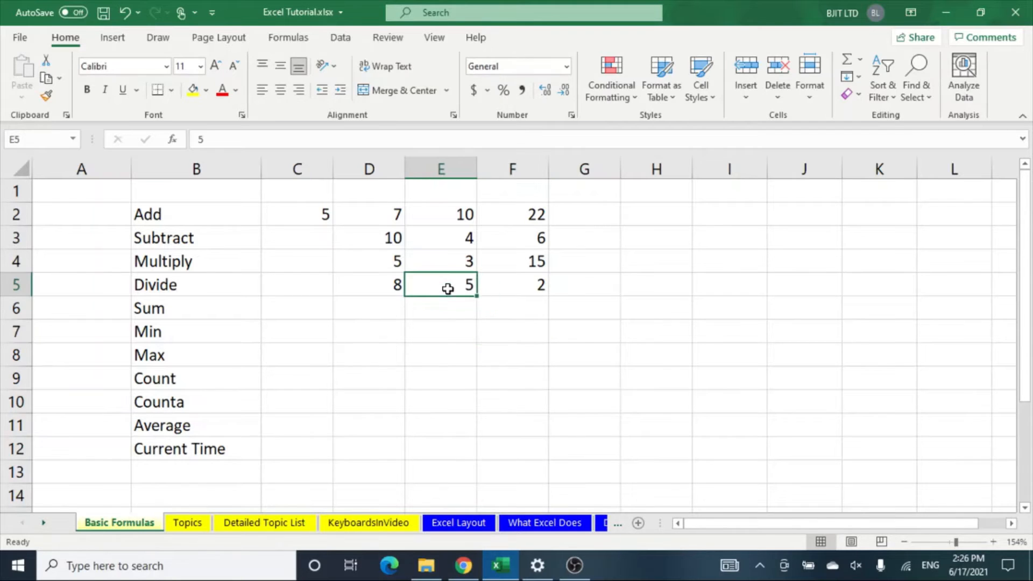
pyautogui.write('4')
pyautogui.click(500, 341)
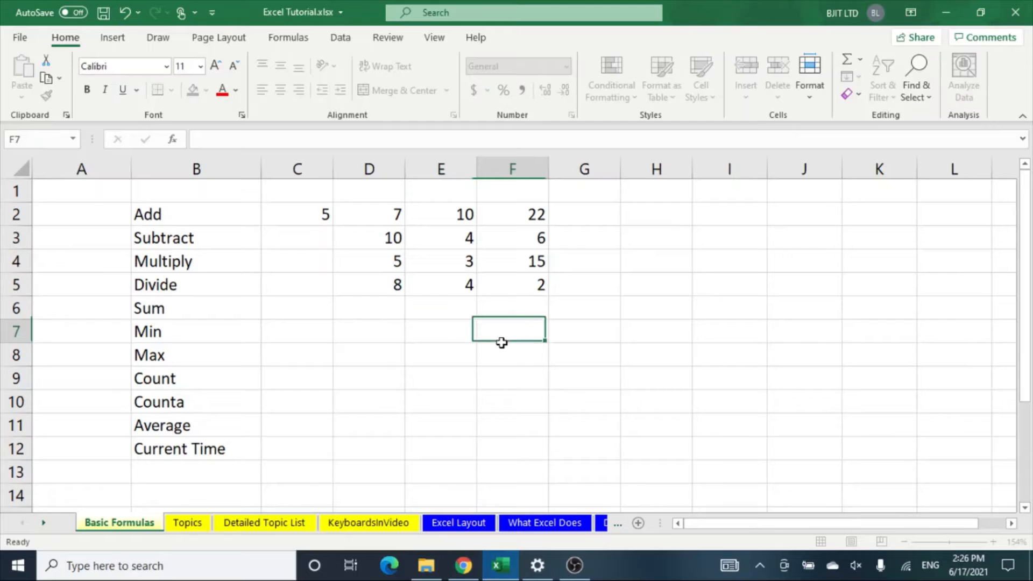
# Step: Replace the formula in cell F5 with the cell-reference division =D5/E5
pyautogui.click(504, 281)
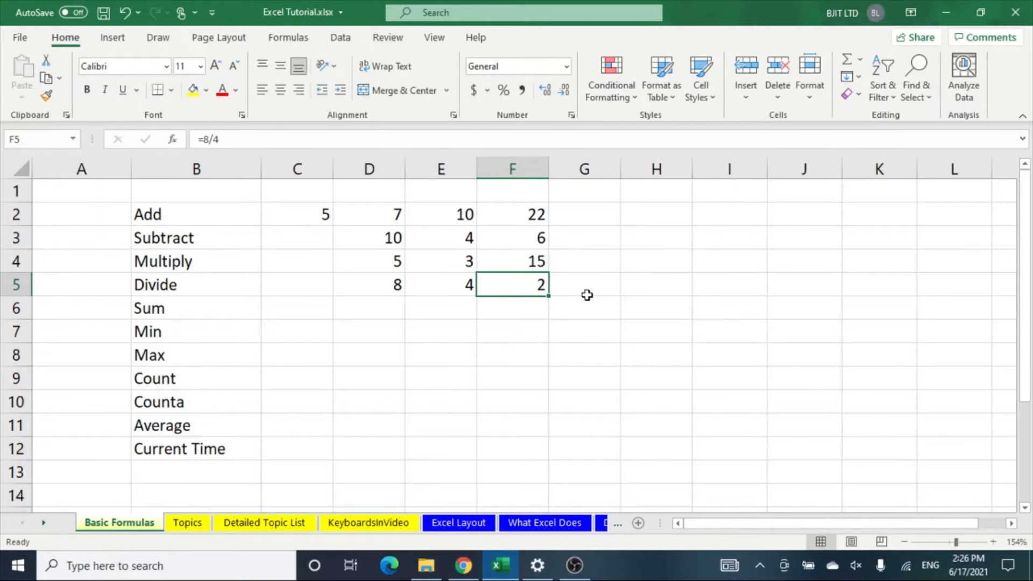
pyautogui.write('=')
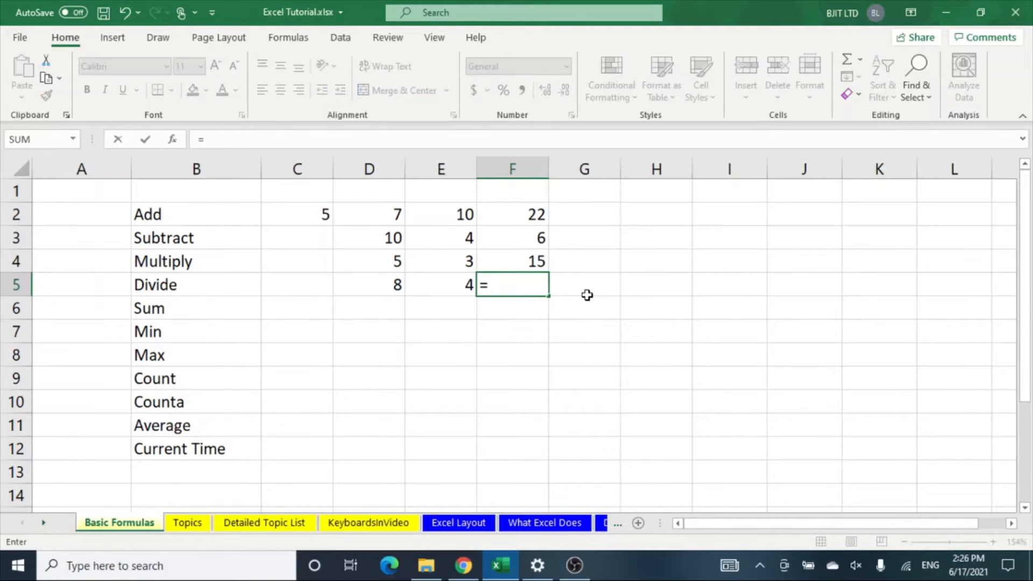
pyautogui.click(398, 286)
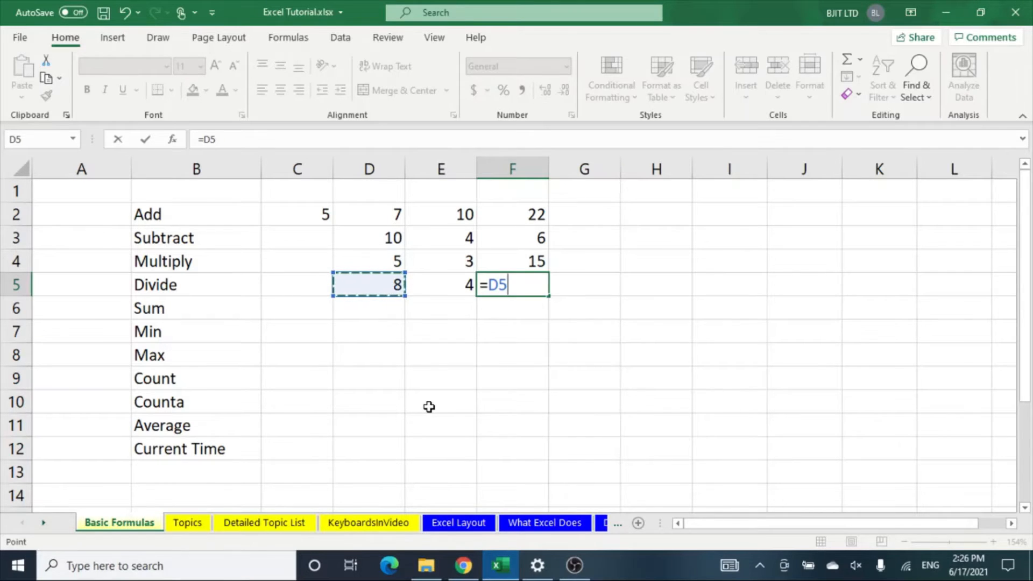
pyautogui.write('/')
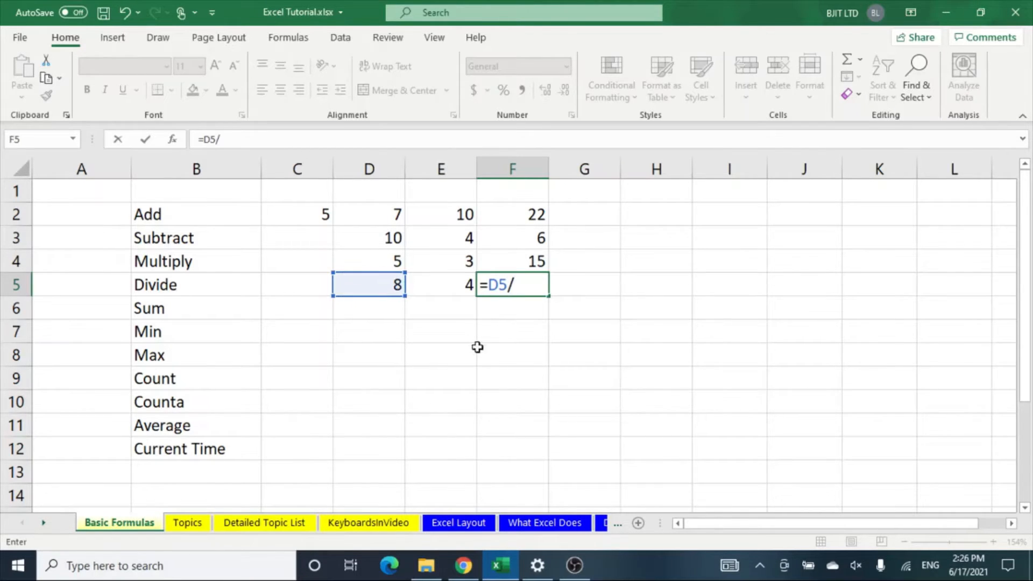
pyautogui.click(452, 285)
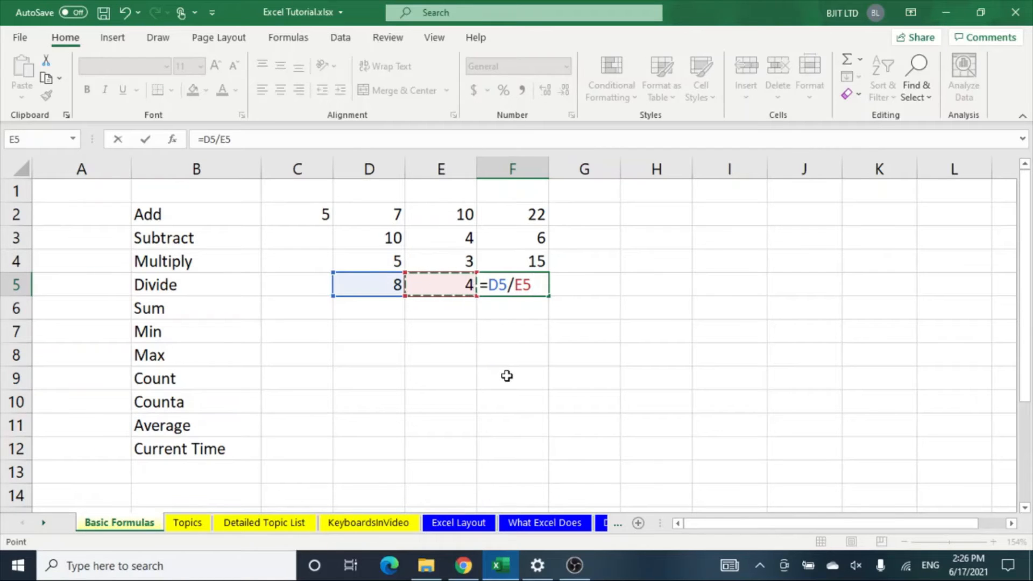
pyautogui.press('Return')
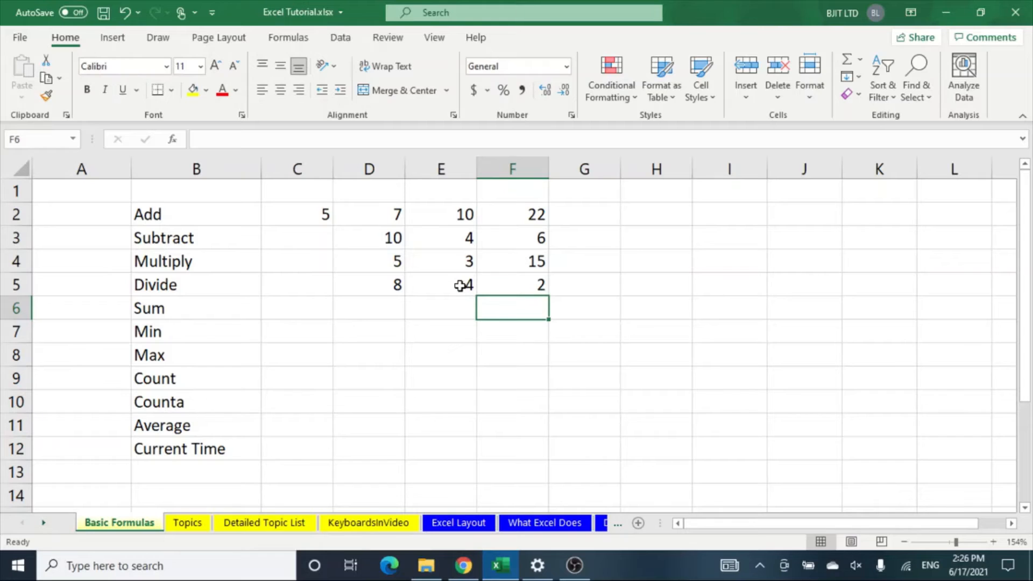
# Step: Change the divisor in cell E5 of the Divide row to 8
pyautogui.click(459, 286)
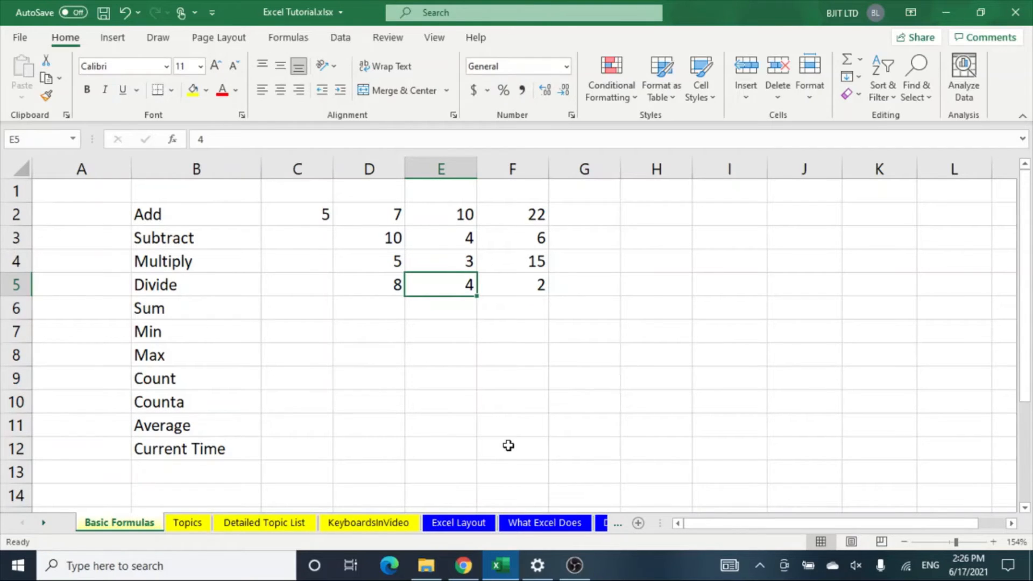
pyautogui.write('8')
pyautogui.press('Return')
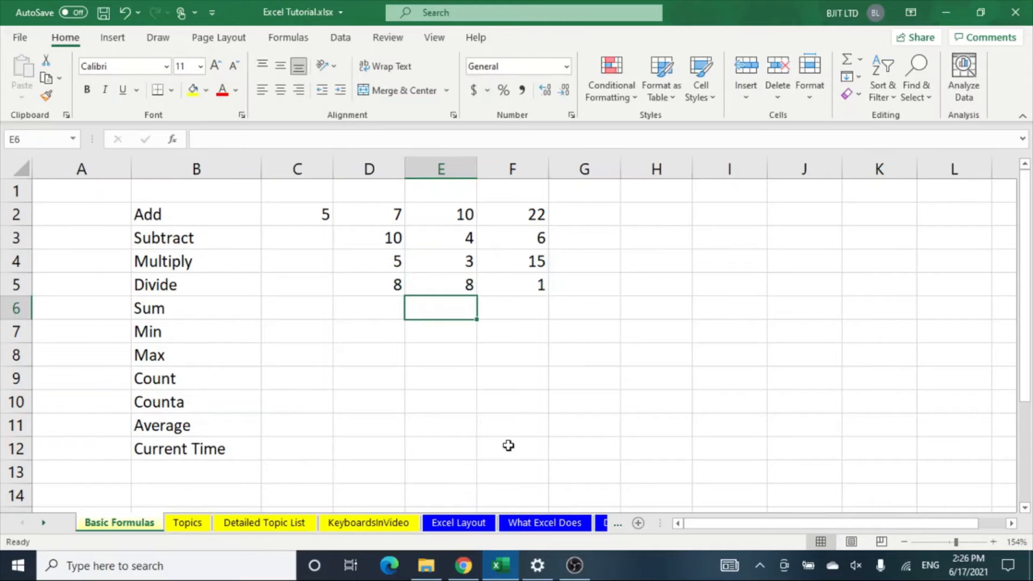
pyautogui.click(494, 336)
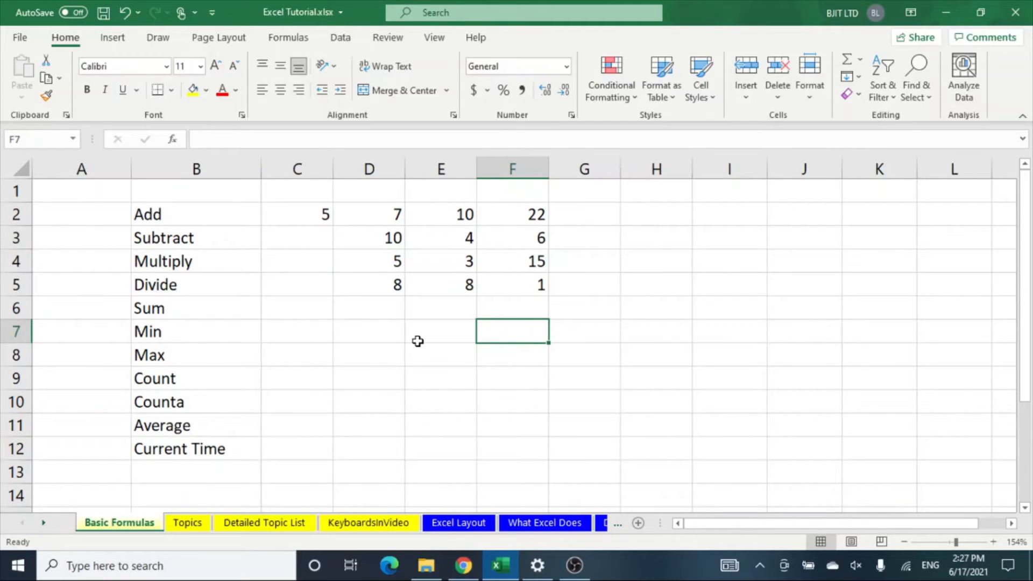
# Step: Total the range C2:F5 in cell C6 with the SUM function, and check it by selecting the same range
pyautogui.click(356, 308)
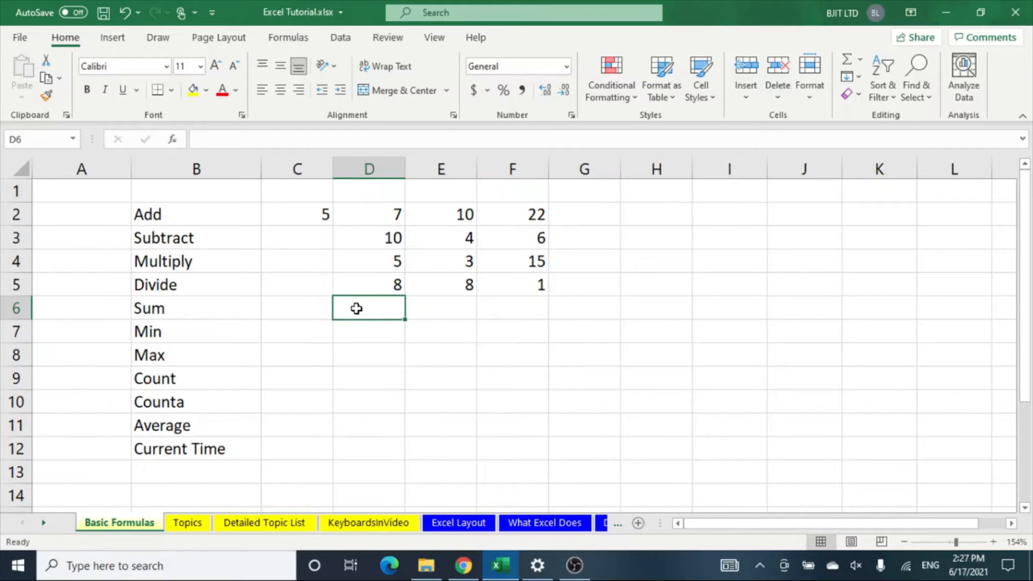
pyautogui.click(301, 311)
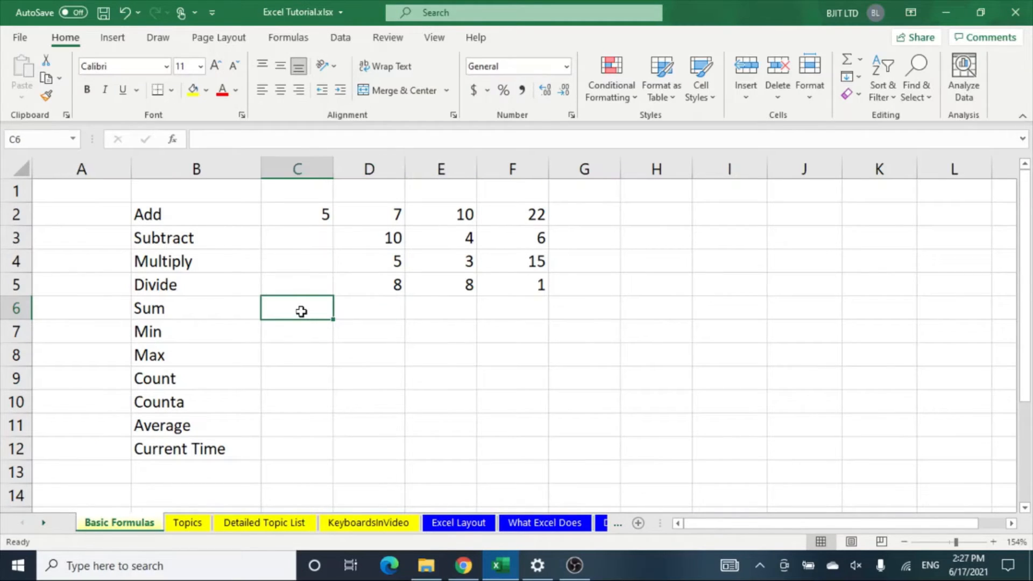
pyautogui.write('=')
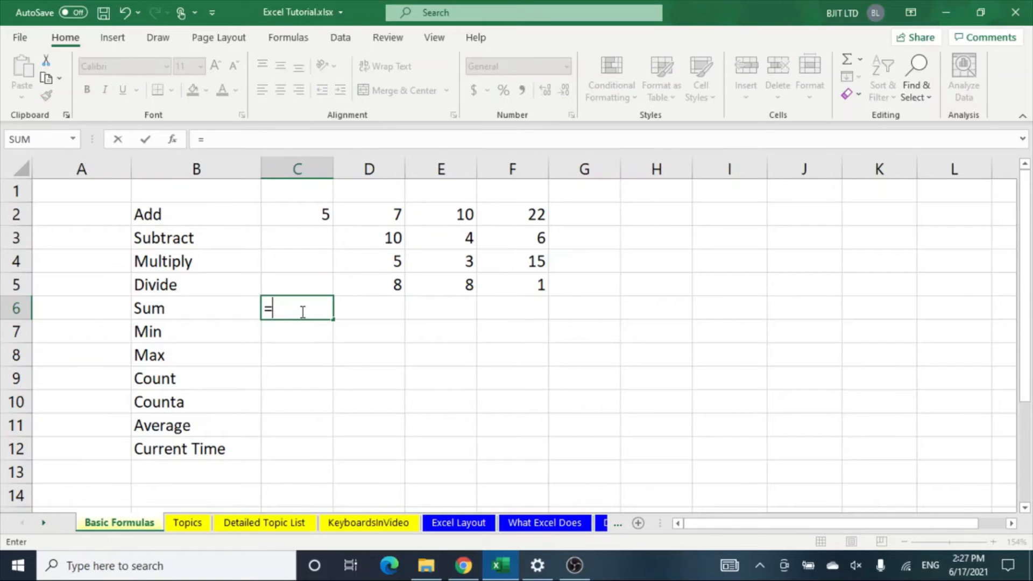
pyautogui.write('sum')
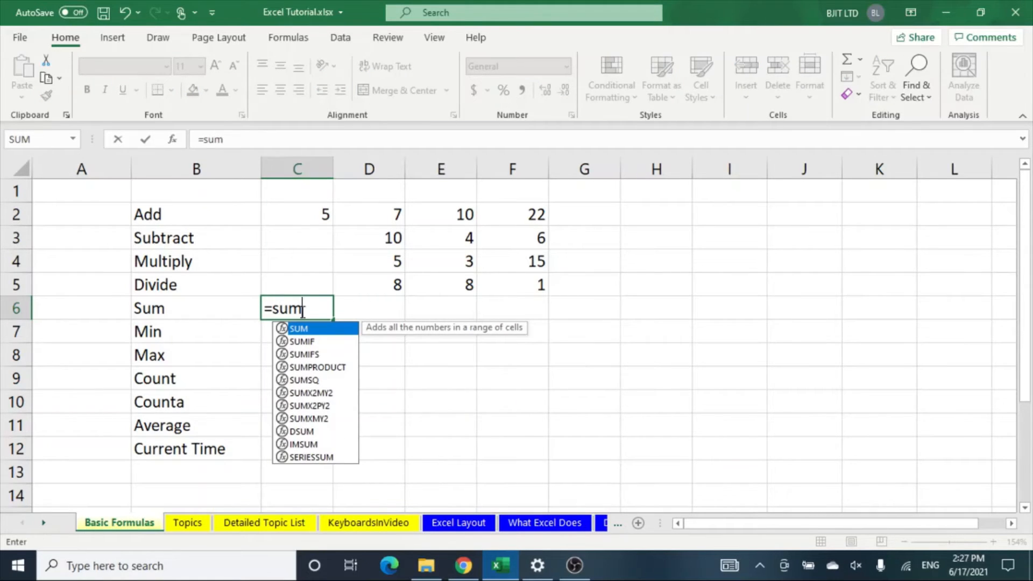
pyautogui.write('(')
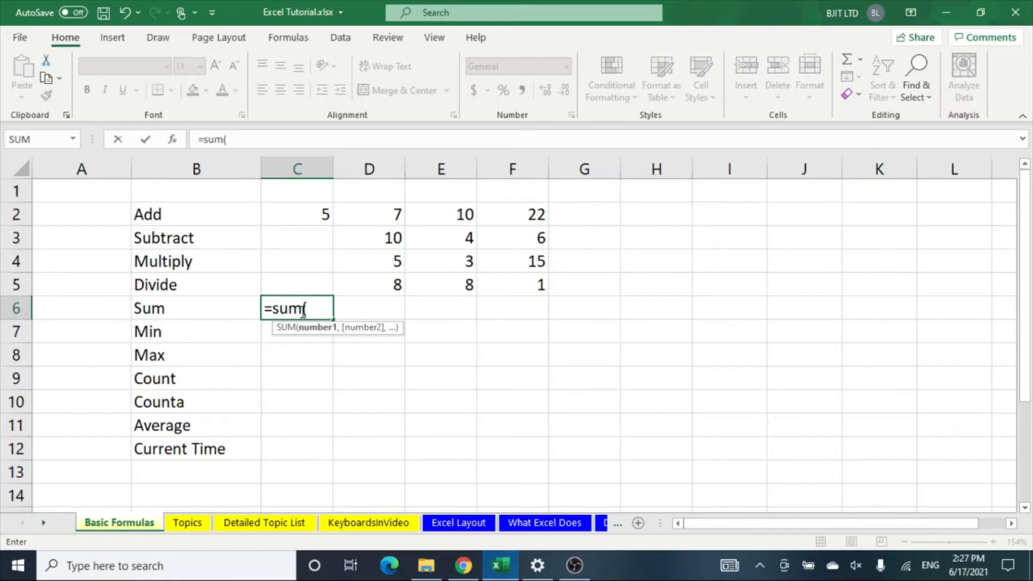
pyautogui.moveTo(312, 207); pyautogui.dragTo(517, 281)
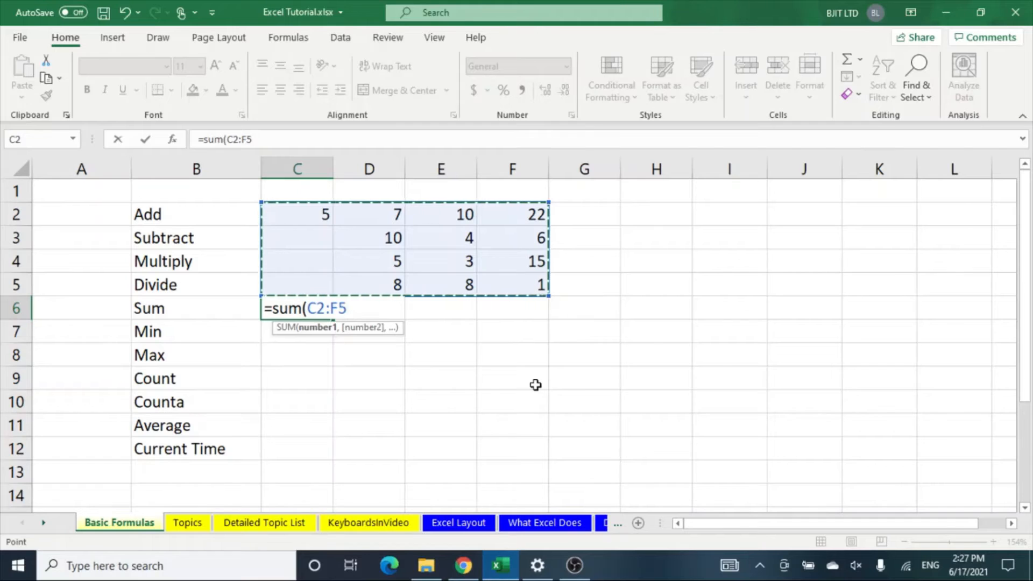
pyautogui.write(')')
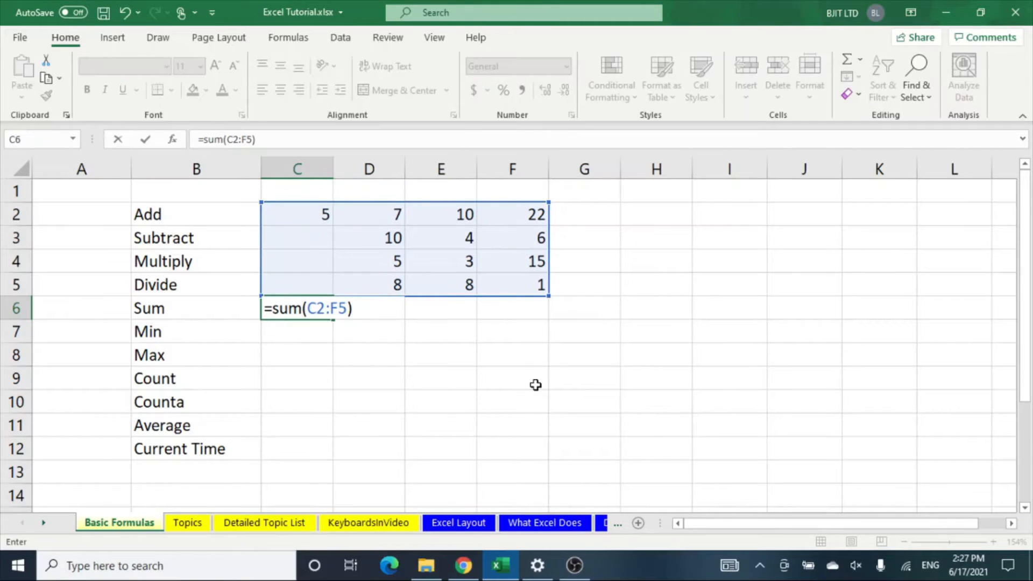
pyautogui.press('Return')
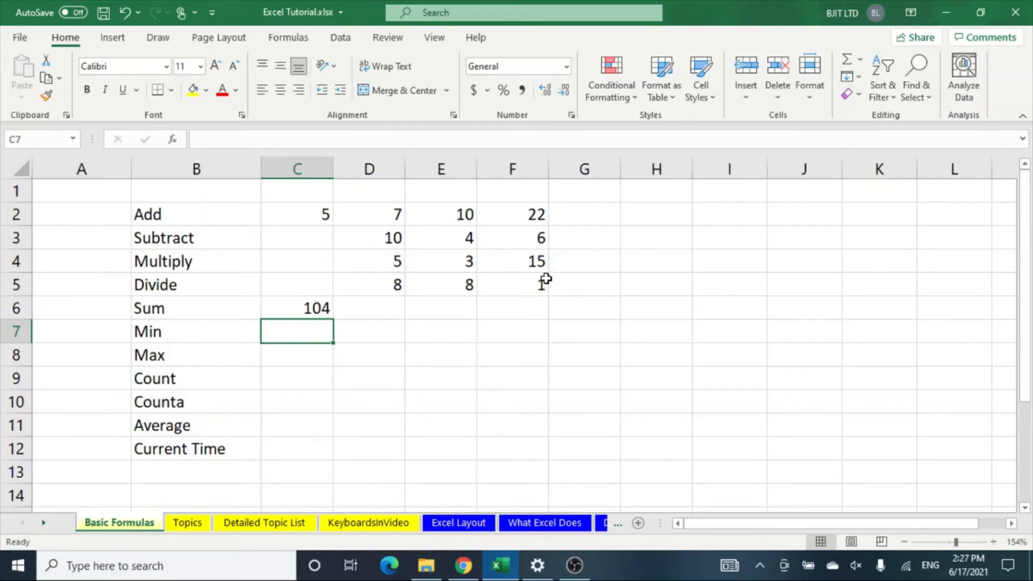
pyautogui.moveTo(544, 281); pyautogui.dragTo(318, 214)
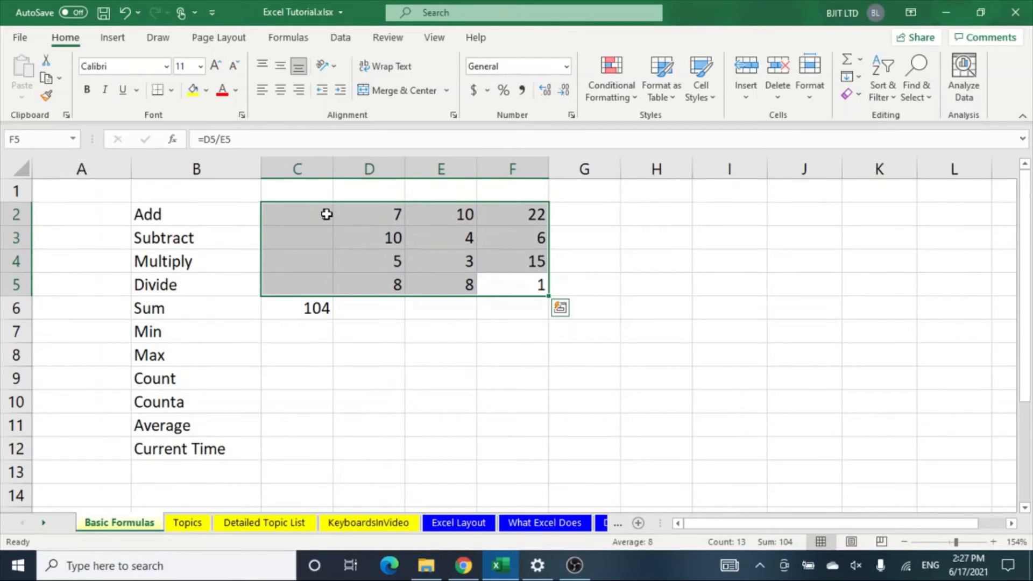
pyautogui.click(434, 352)
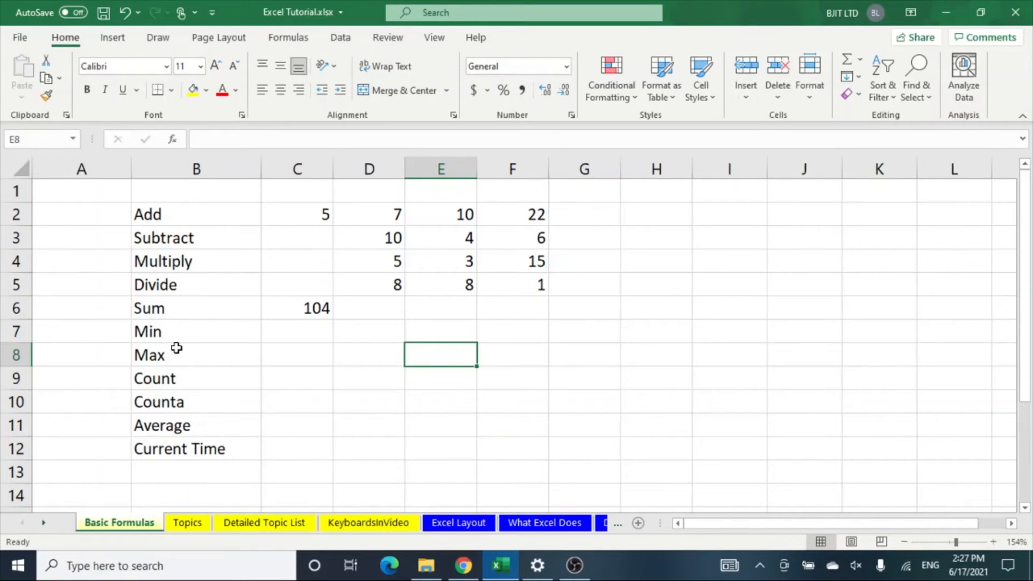
# Step: Find the smallest value of the range C2:F6 in cell C7 with the MIN function
pyautogui.click(311, 335)
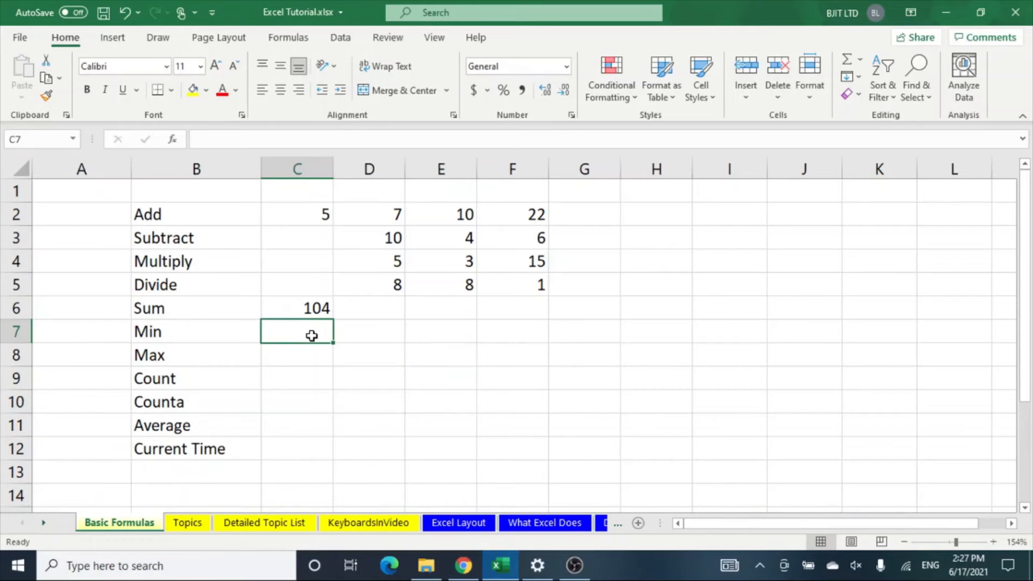
pyautogui.write('=')
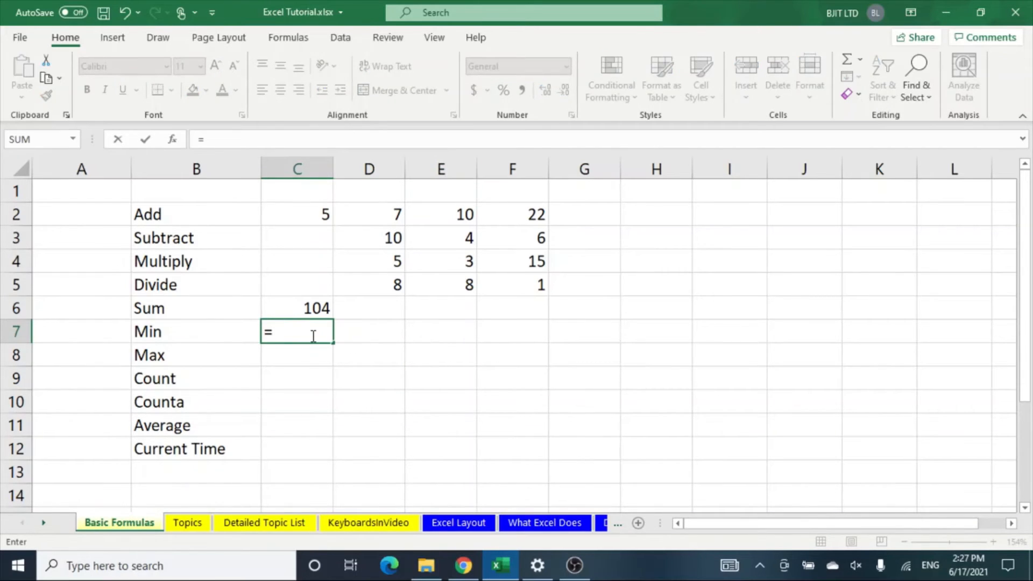
pyautogui.write('min')
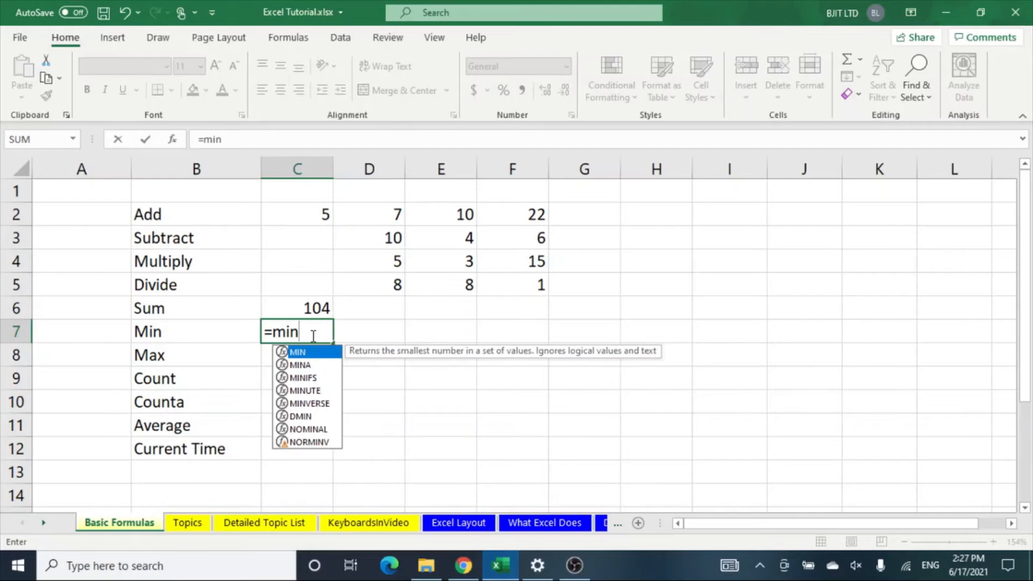
pyautogui.write('(')
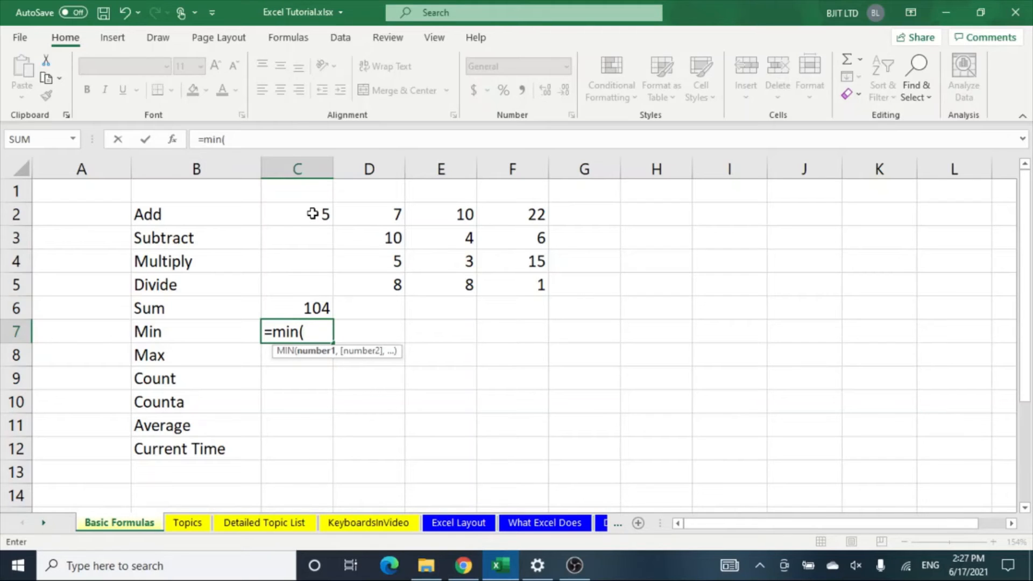
pyautogui.moveTo(307, 206); pyautogui.dragTo(486, 303)
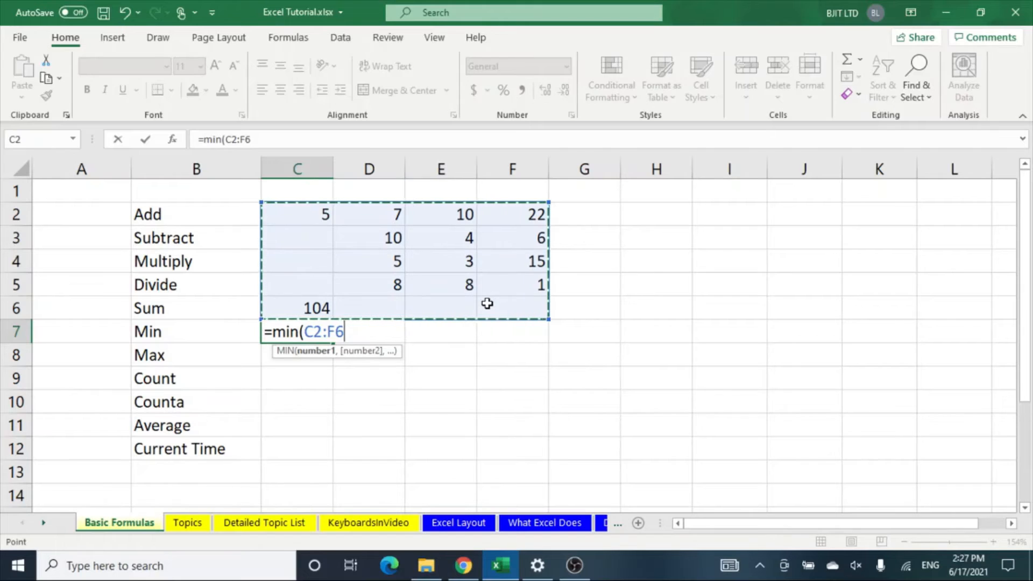
pyautogui.write(')')
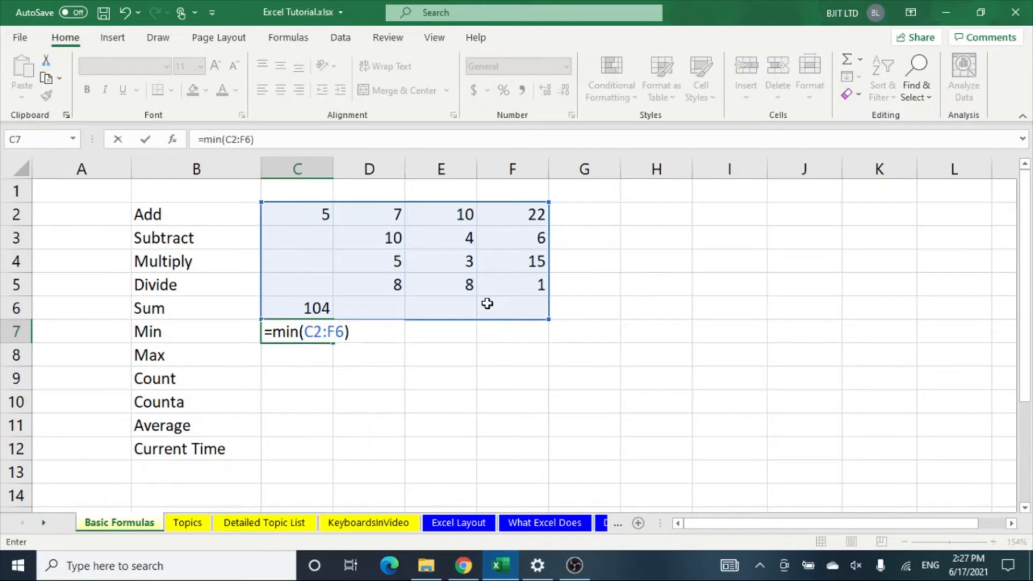
pyautogui.press('Return')
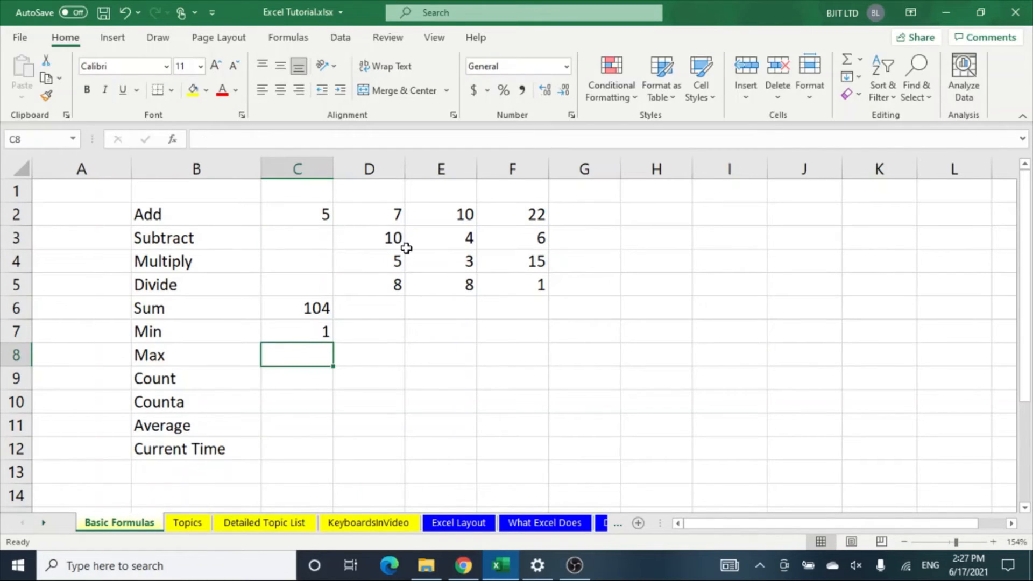
pyautogui.click(541, 290)
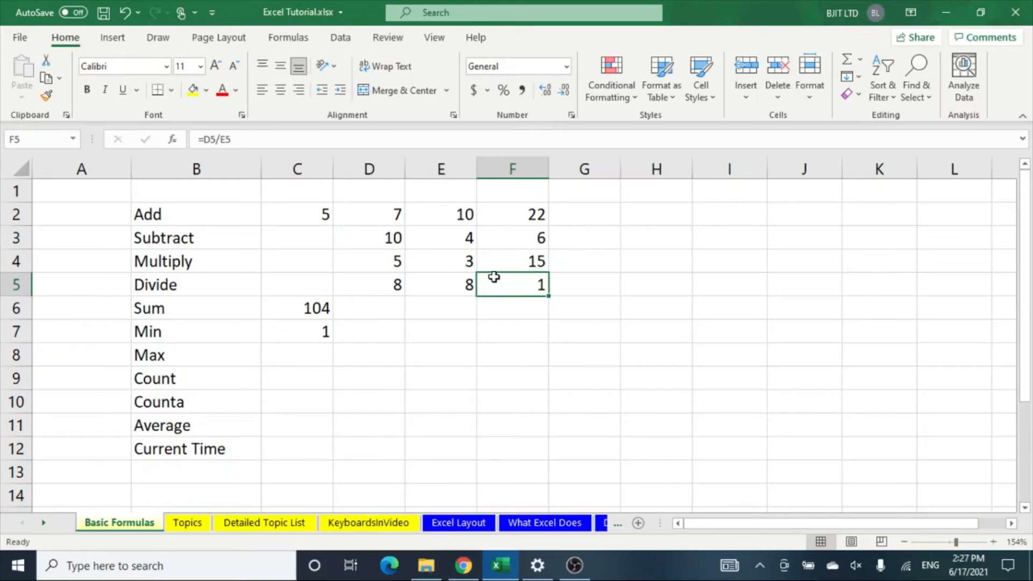
# Step: Find the largest value of the range C2:F7 in cell C8 with the MAX function
pyautogui.click(307, 352)
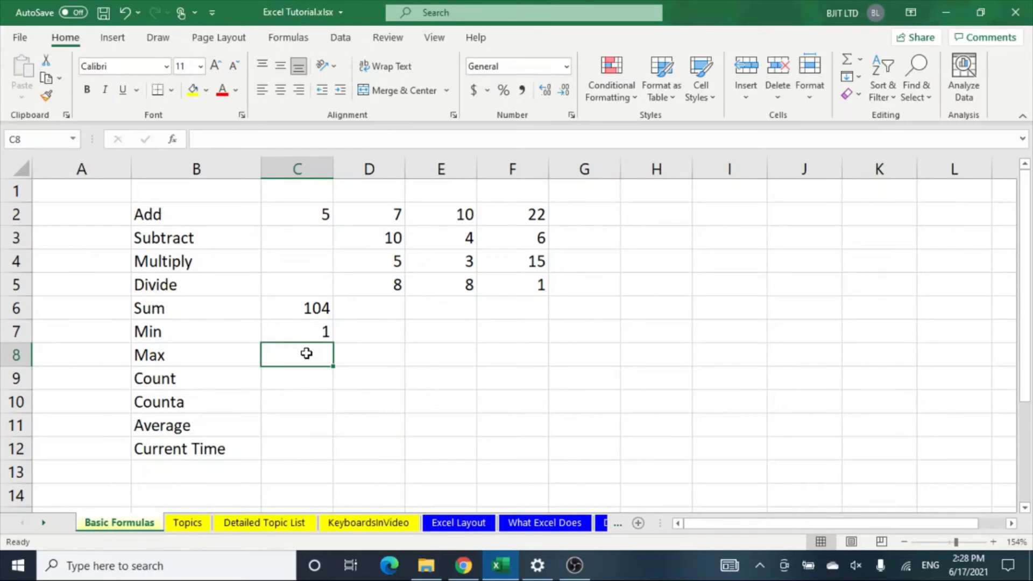
pyautogui.write('=max')
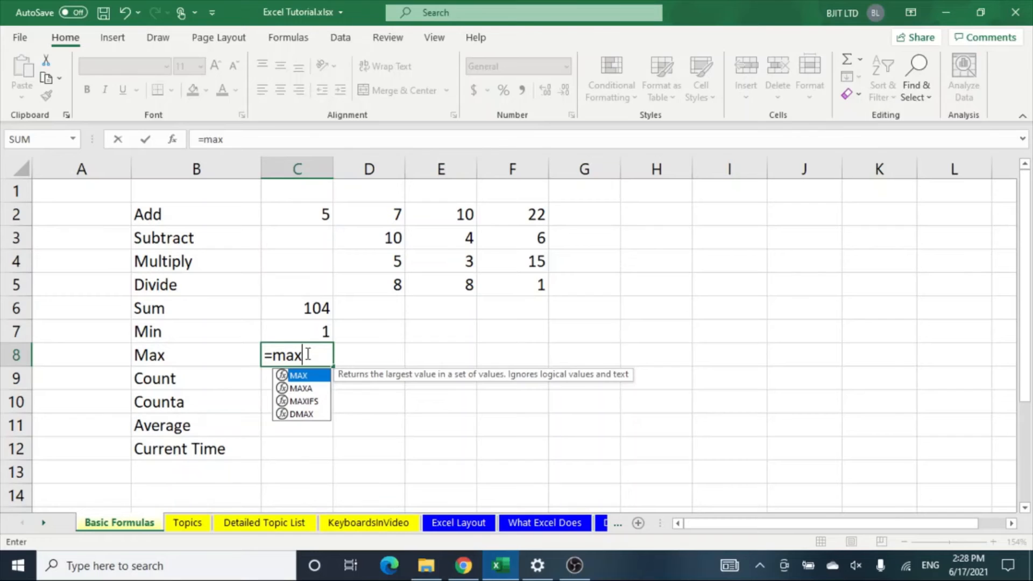
pyautogui.write('(')
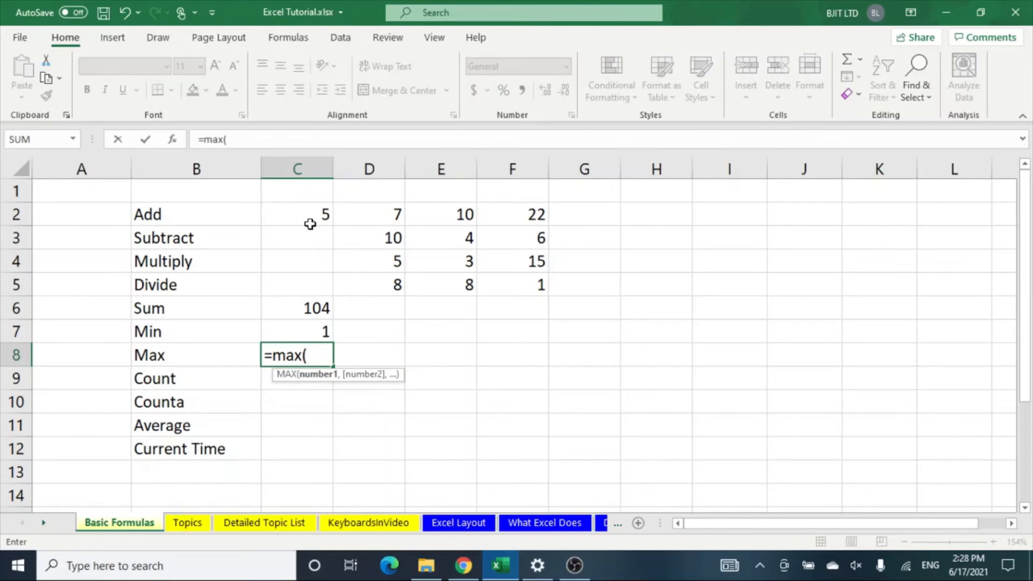
pyautogui.moveTo(308, 212); pyautogui.dragTo(519, 325)
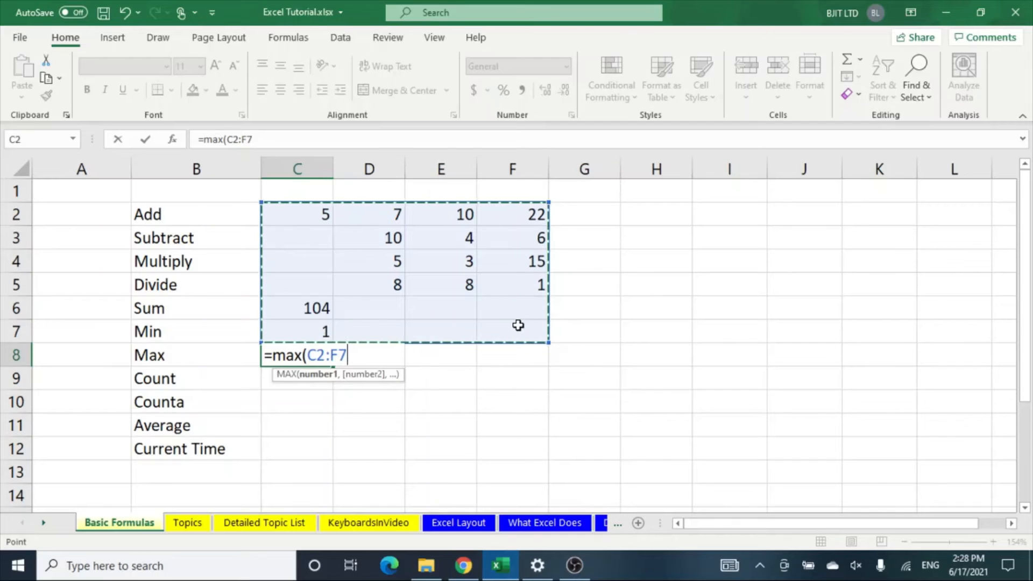
pyautogui.write(')')
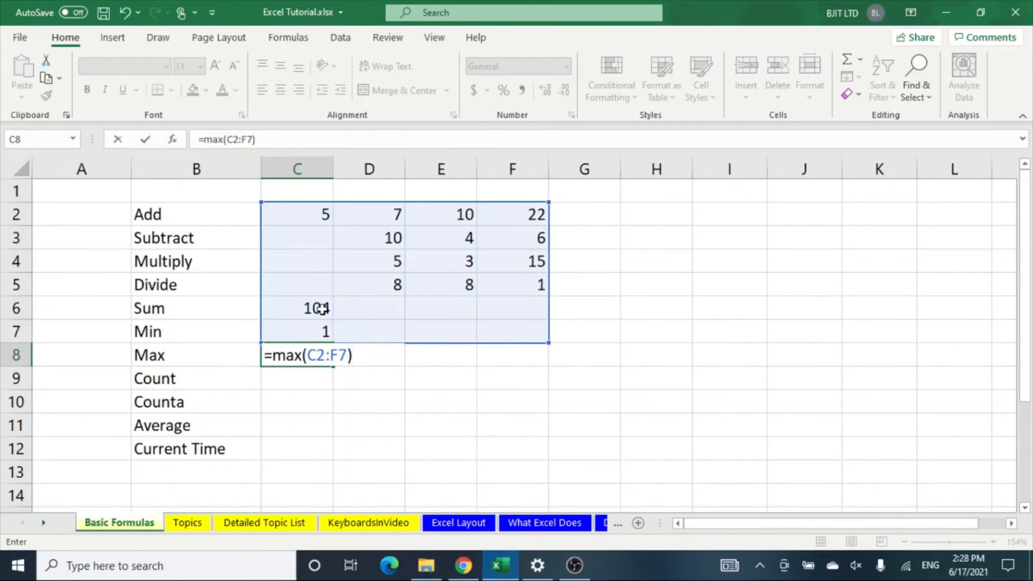
pyautogui.press('Return')
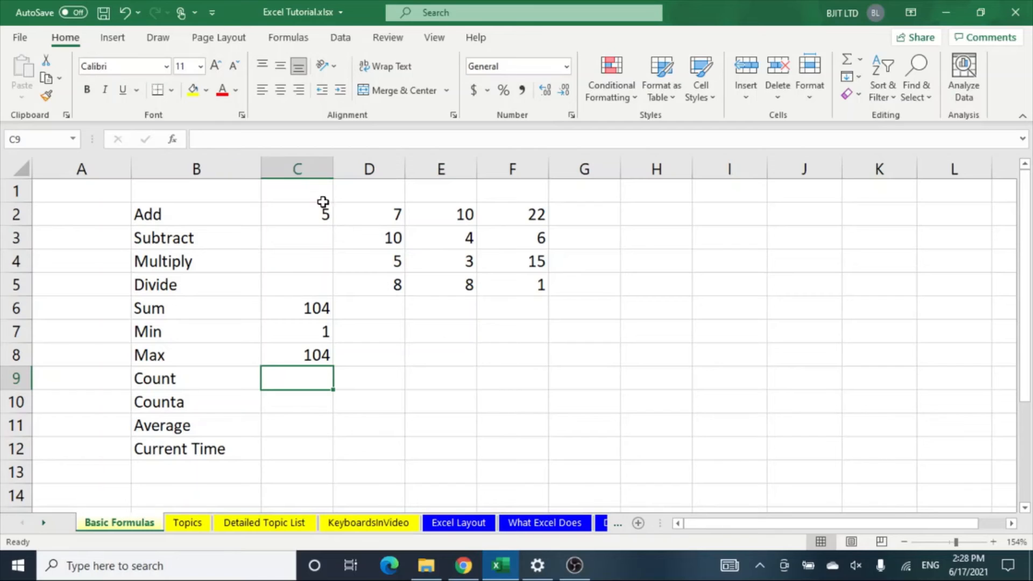
pyautogui.click(400, 287)
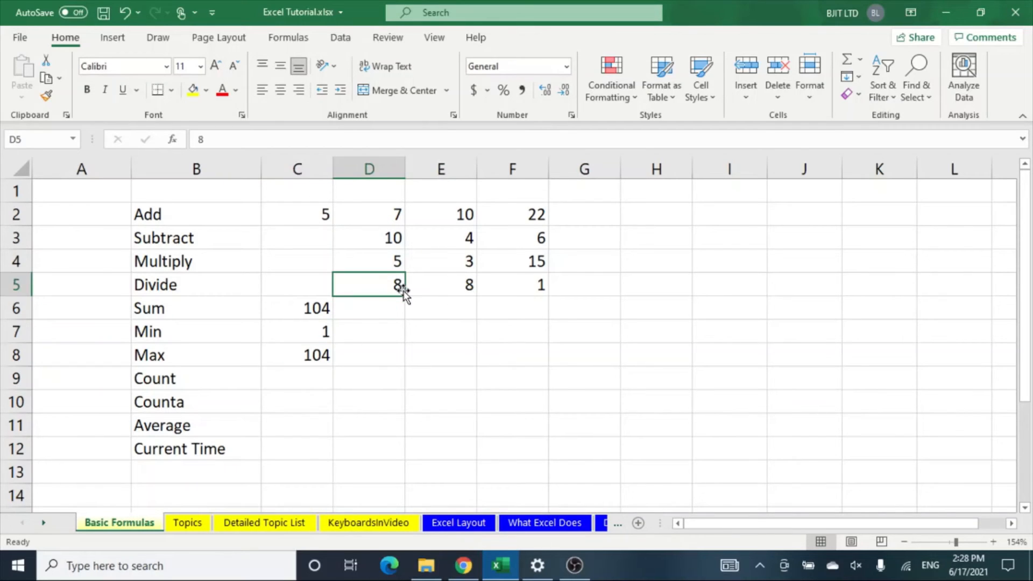
# Step: Count the numeric cells of C2:F8 in cell C9 with the COUNT function, and check it by selecting that range
pyautogui.click(312, 374)
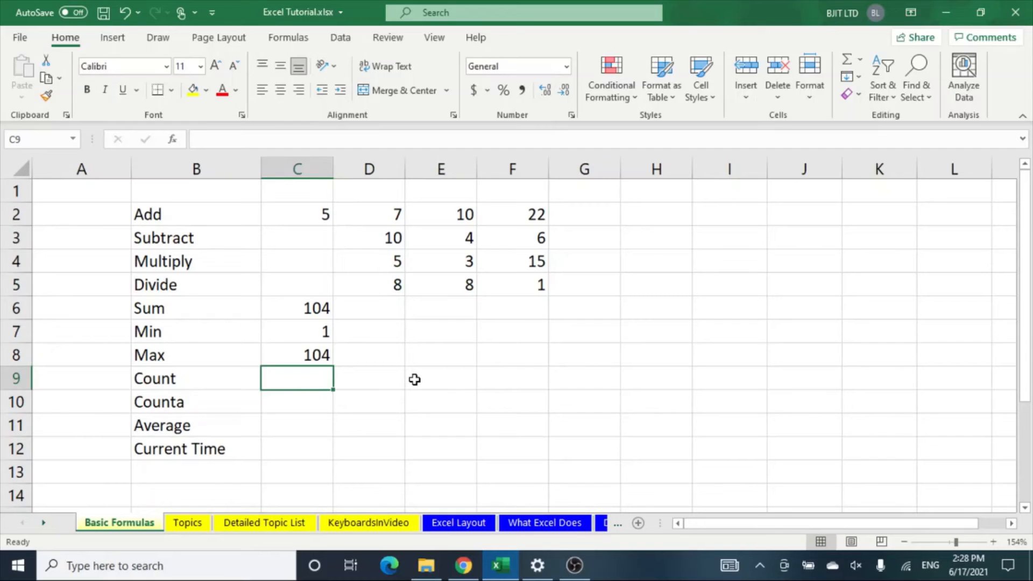
pyautogui.write('=')
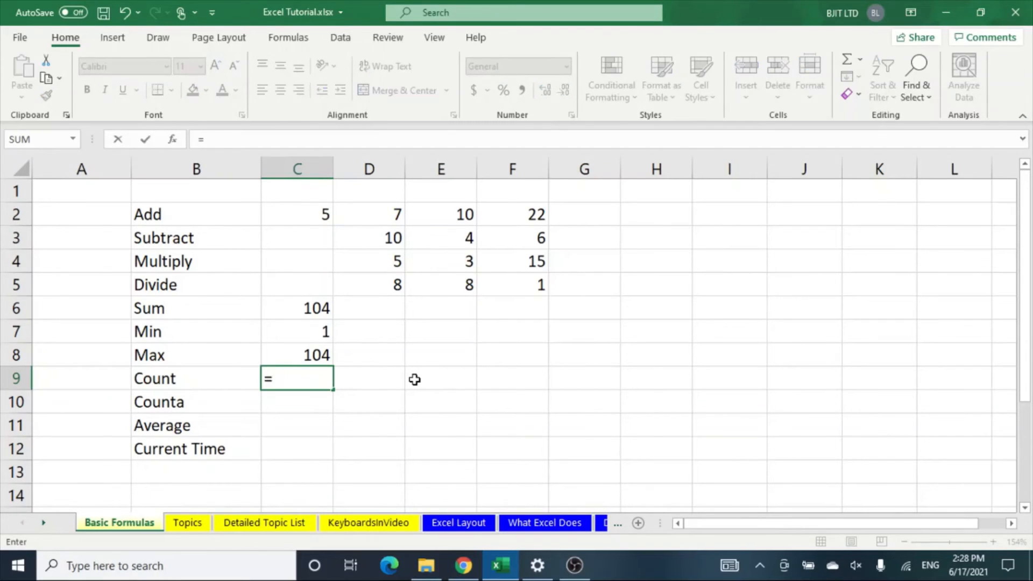
pyautogui.write('count')
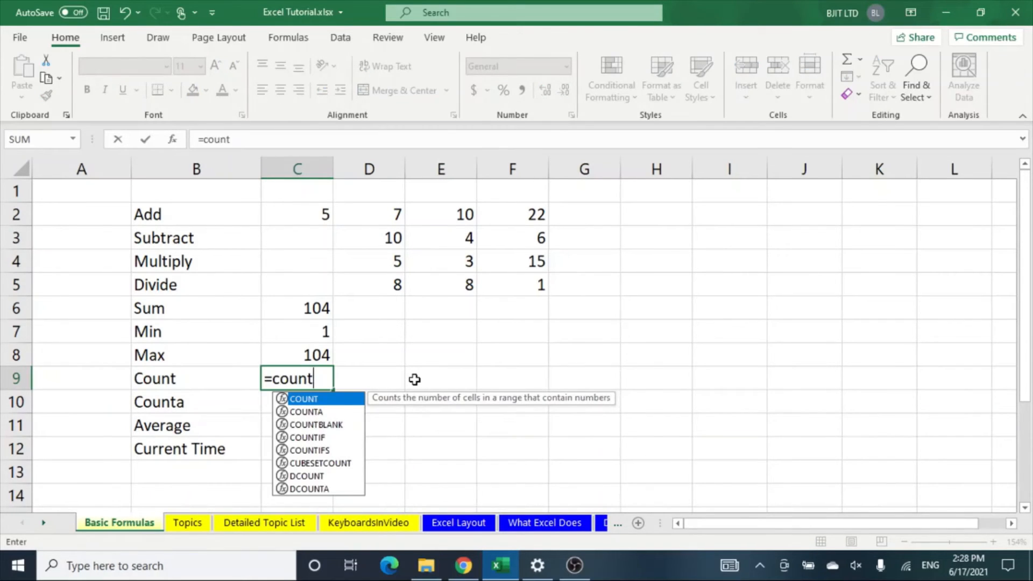
pyautogui.write('(')
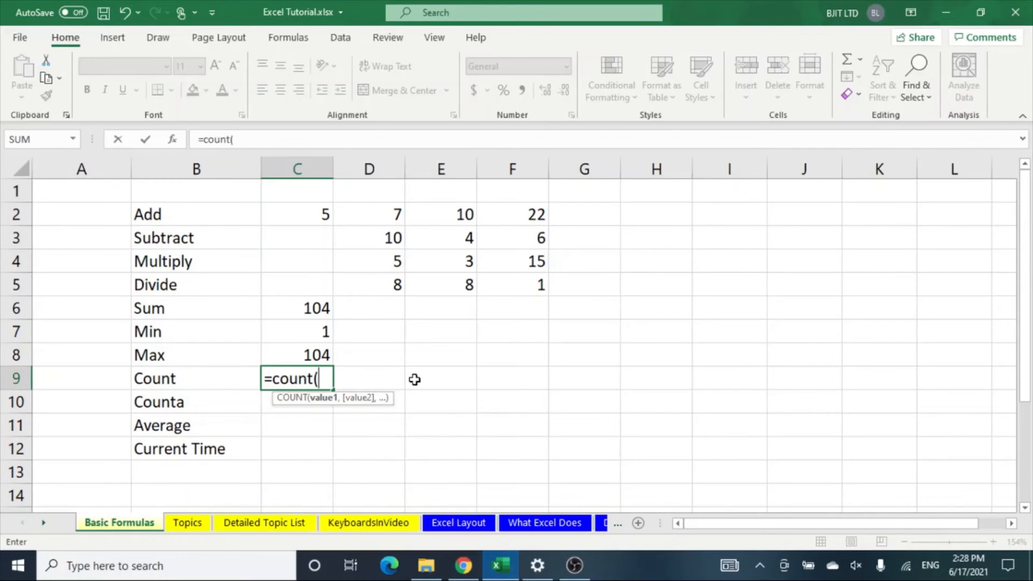
pyautogui.moveTo(301, 210); pyautogui.dragTo(505, 348)
pyautogui.write(')')
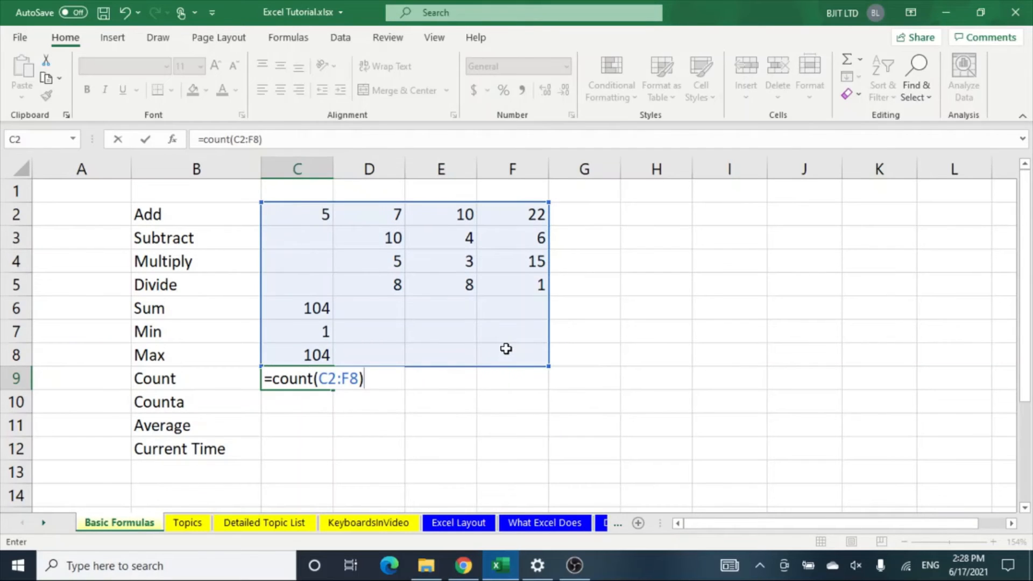
pyautogui.press('Return')
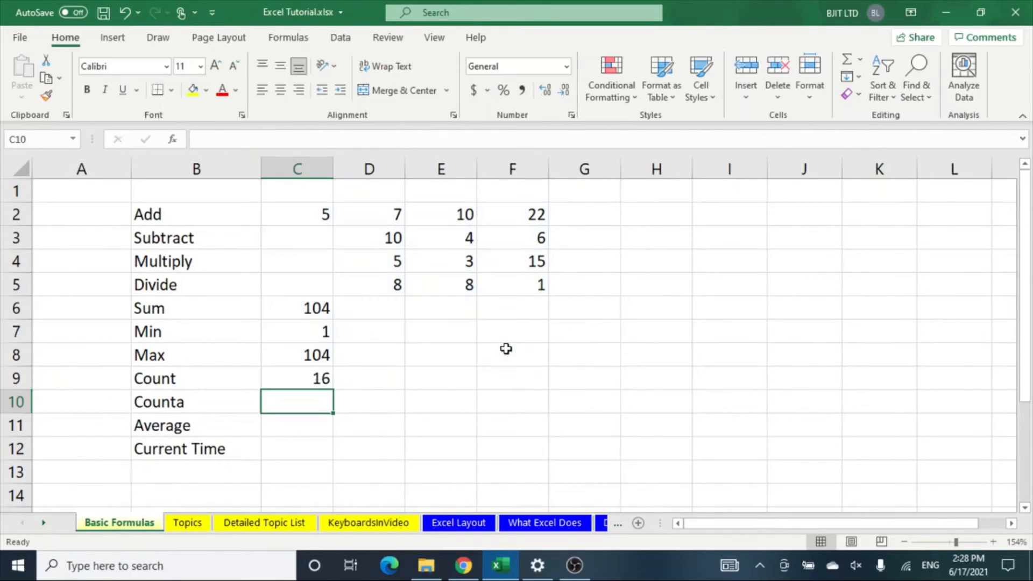
pyautogui.moveTo(310, 220); pyautogui.dragTo(494, 348)
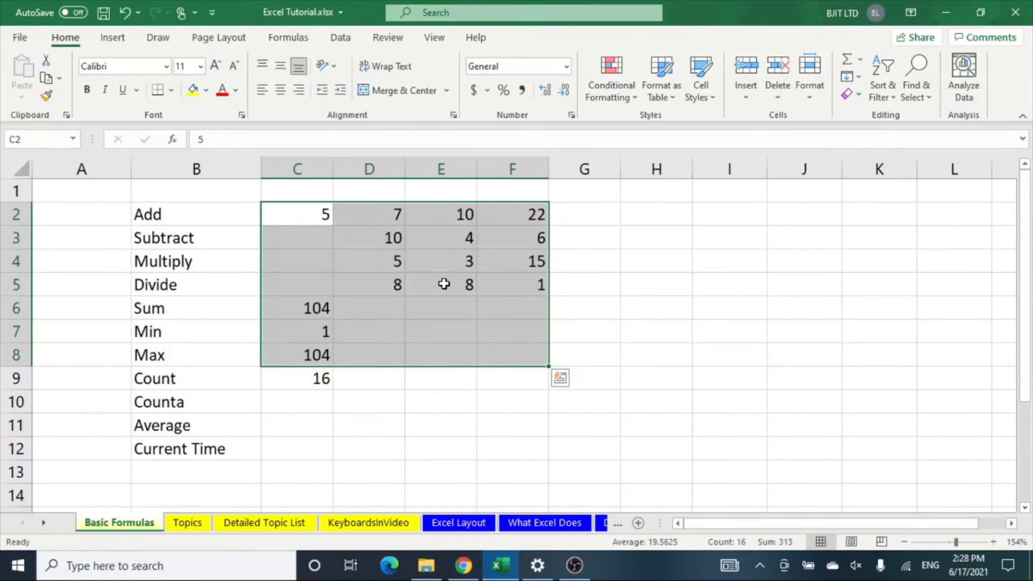
# Step: Enter the number 7 in cell E6 to test the Count formula with an extra numeric value
pyautogui.click(445, 283)
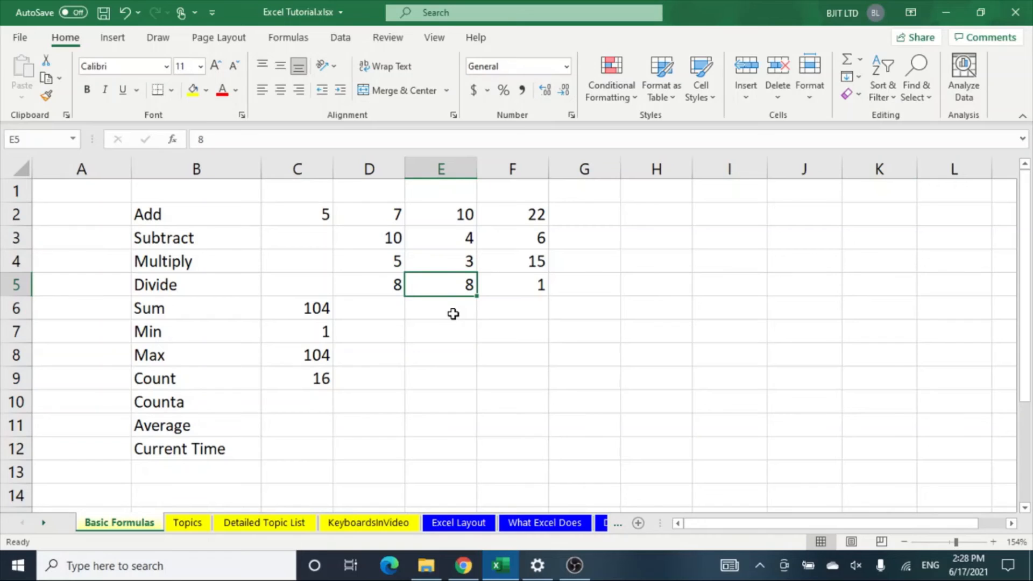
pyautogui.click(409, 329)
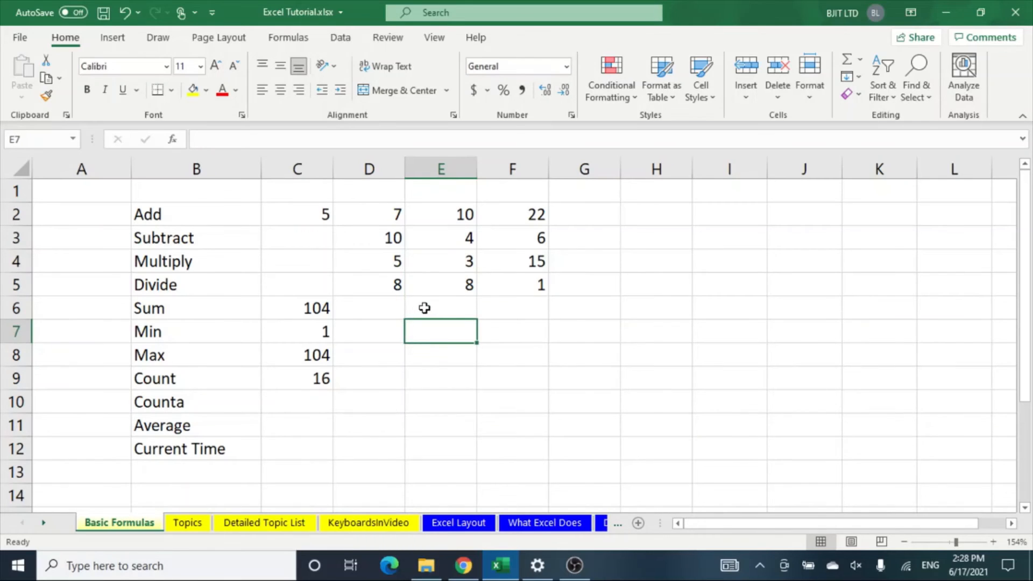
pyautogui.click(424, 305)
pyautogui.write('7')
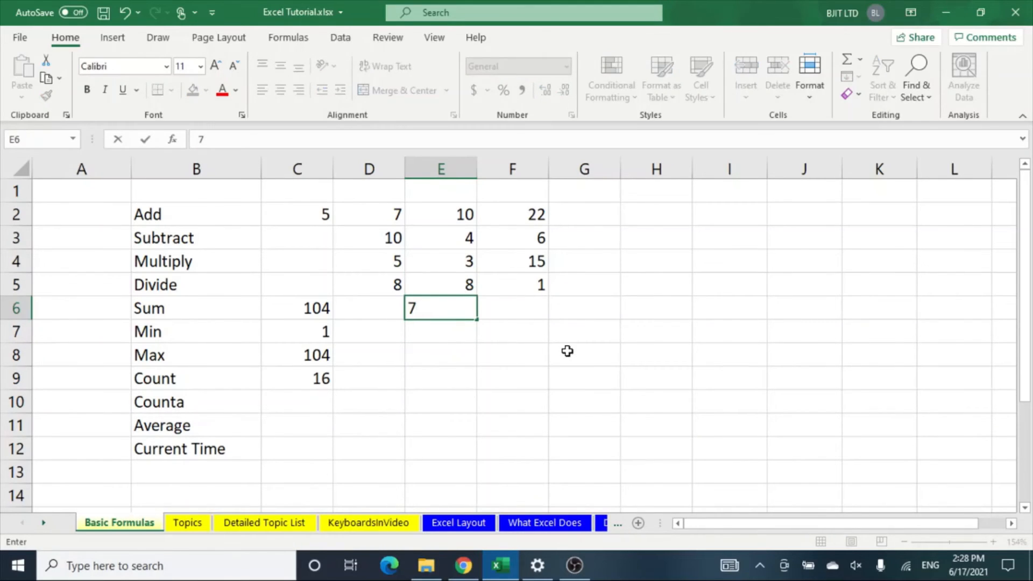
pyautogui.click(592, 362)
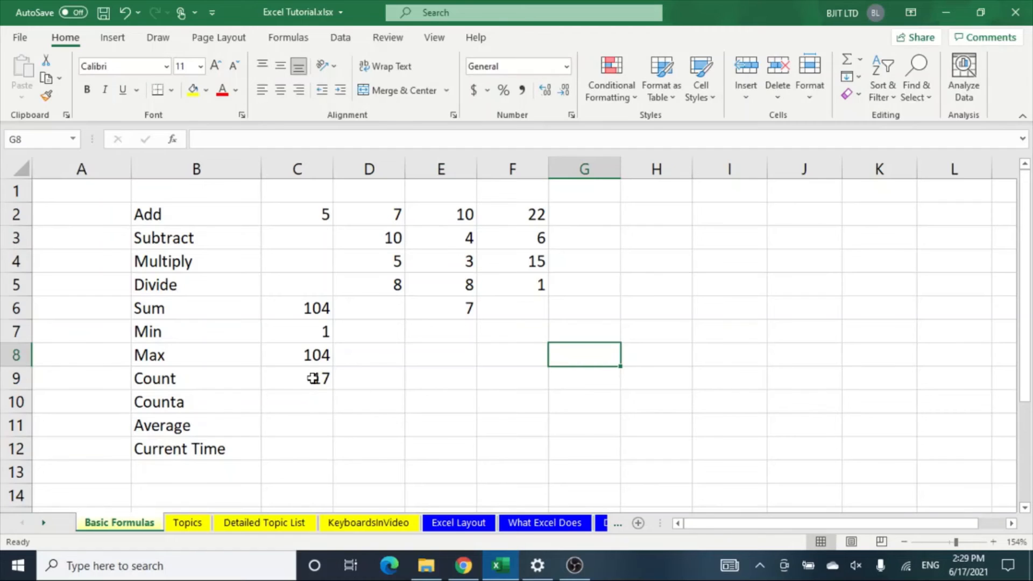
# Step: Count the non-empty cells of the range C2:F9 in cell C10 with the COUNTA function
pyautogui.click(308, 403)
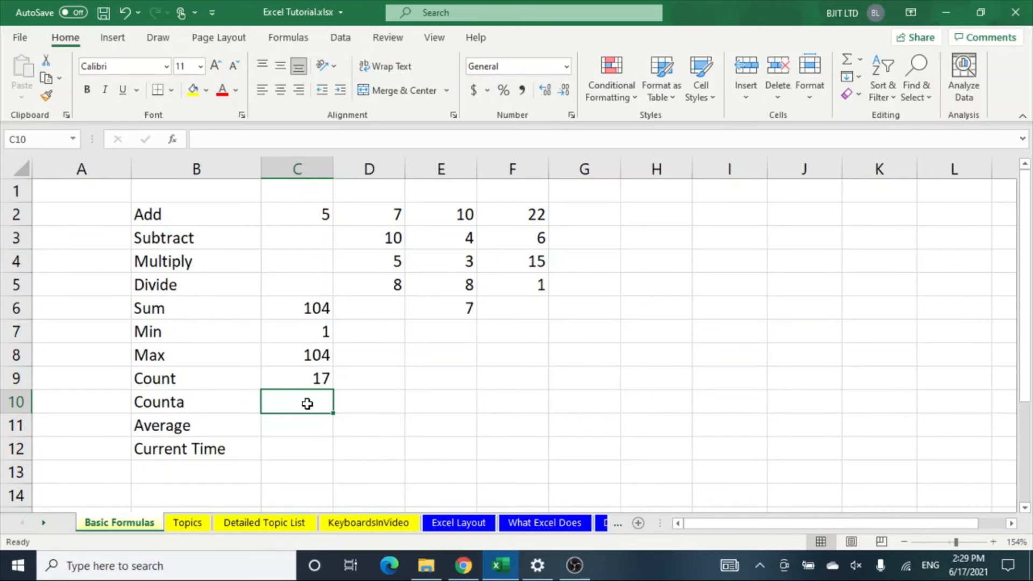
pyautogui.write('=coun')
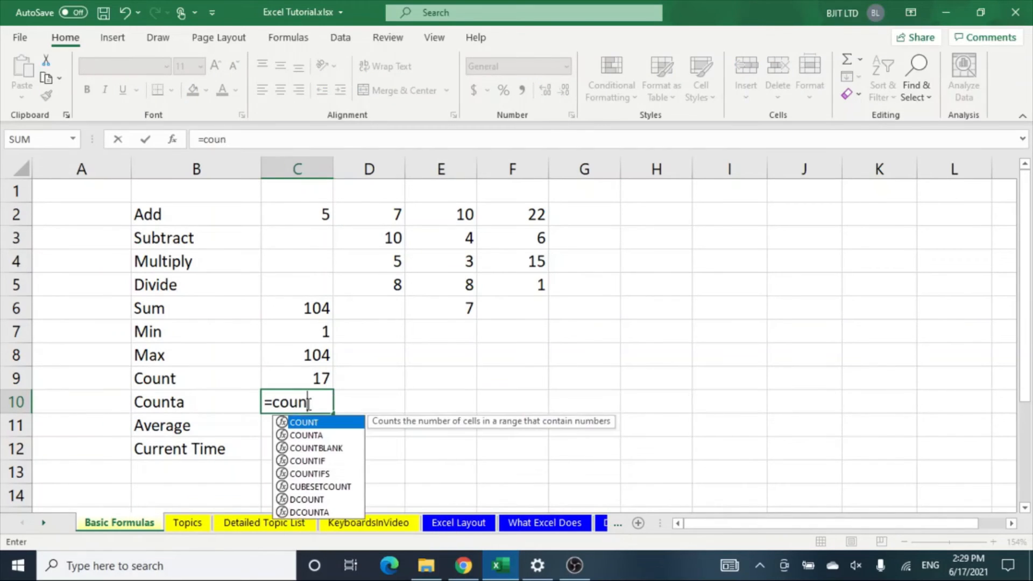
pyautogui.write('ta(')
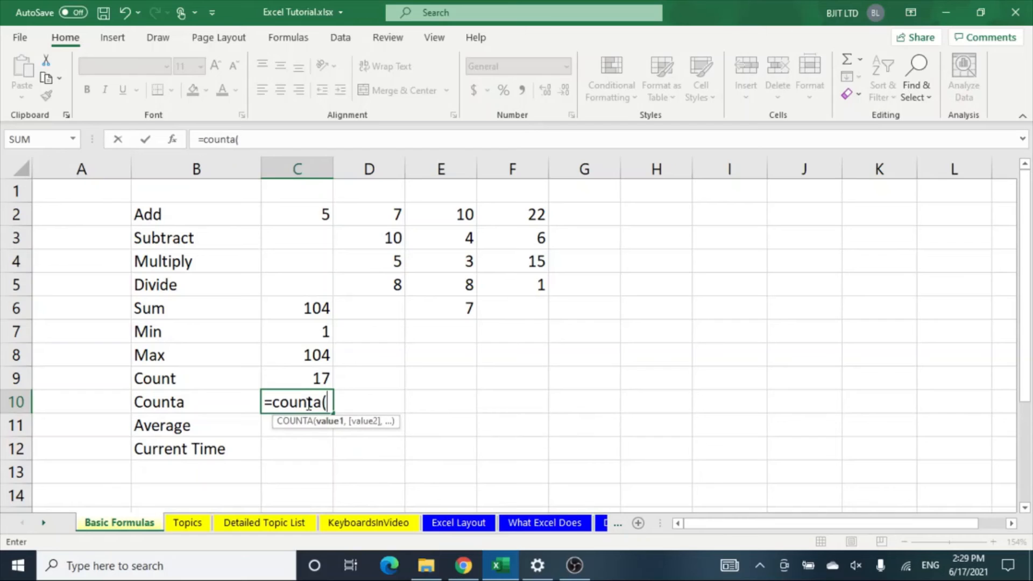
pyautogui.click(312, 214)
pyautogui.moveTo(313, 214); pyautogui.dragTo(539, 374)
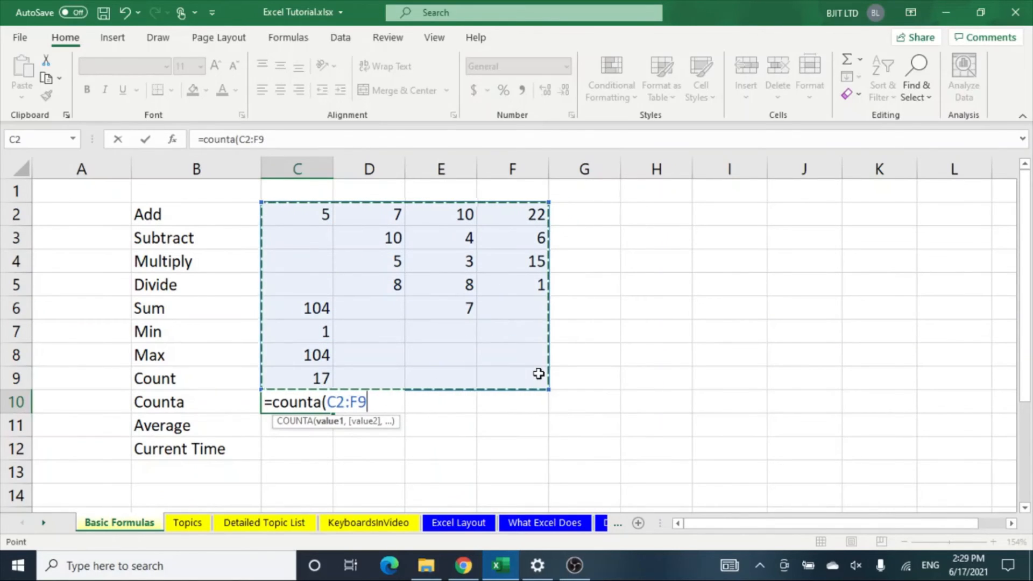
pyautogui.write(')')
pyautogui.press('Return')
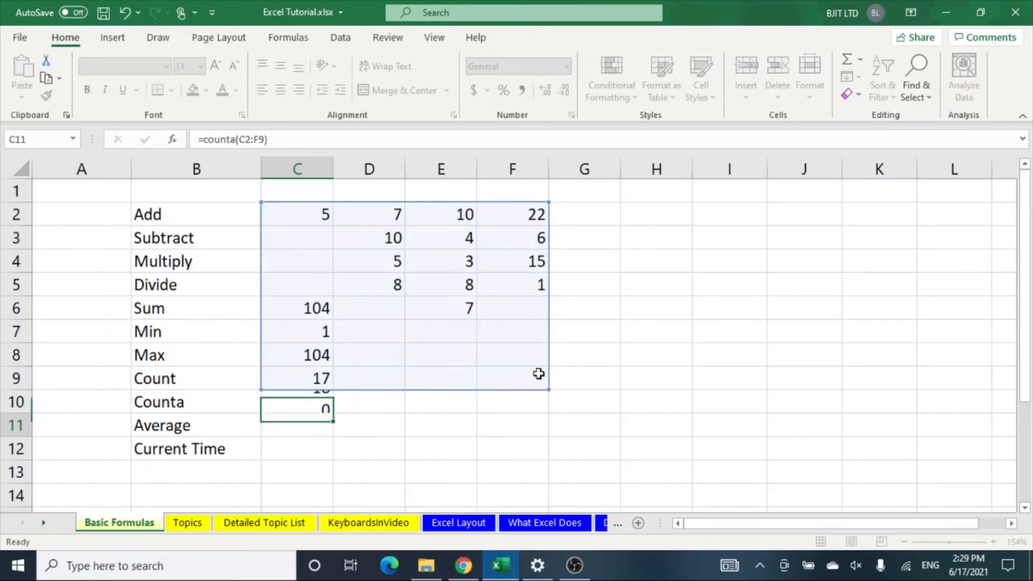
pyautogui.click(303, 404)
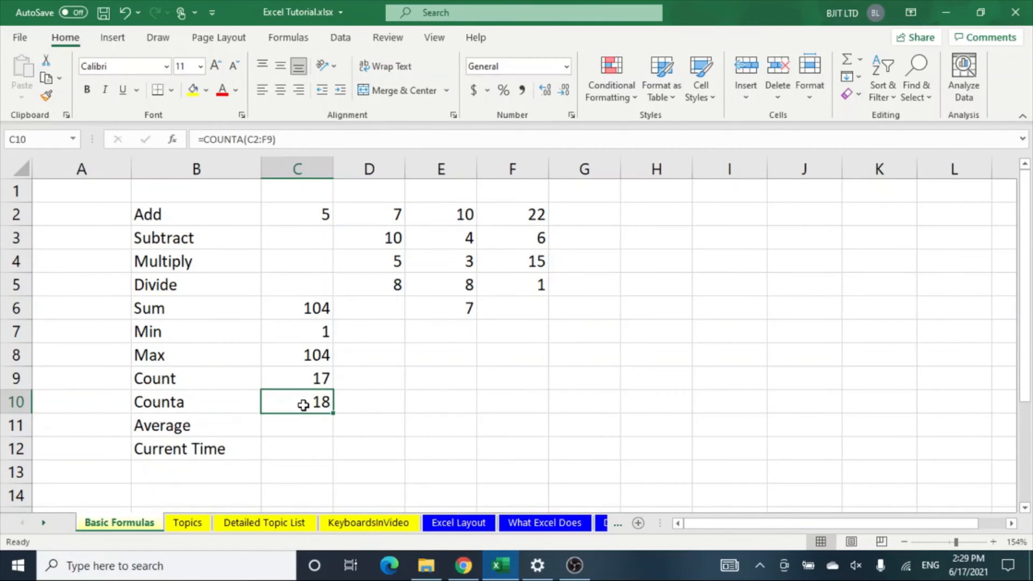
# Step: Enter the number 2 in cell D6 and a person's name as text in cell D7 to compare Count with Counta
pyautogui.click(380, 309)
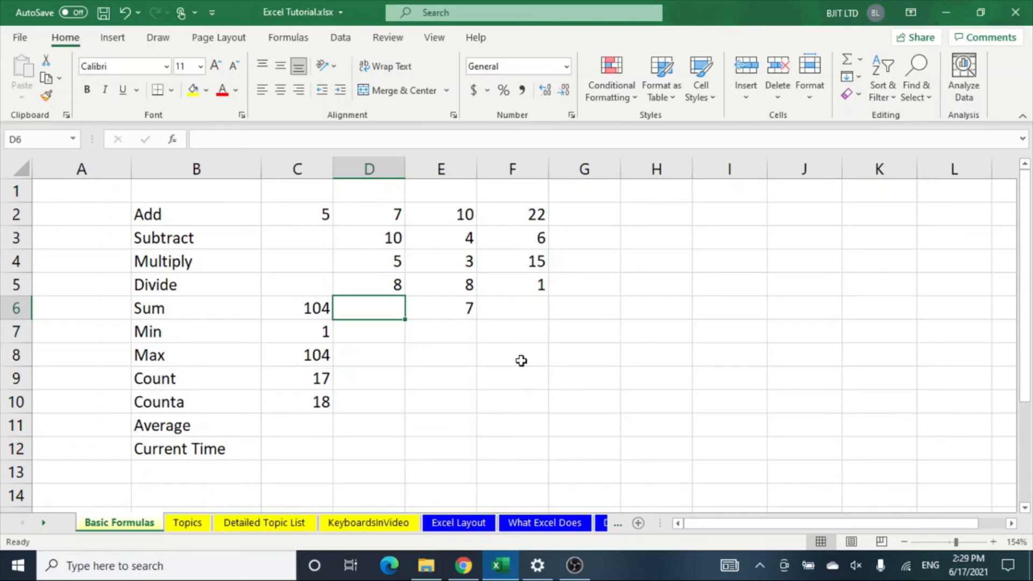
pyautogui.write('2')
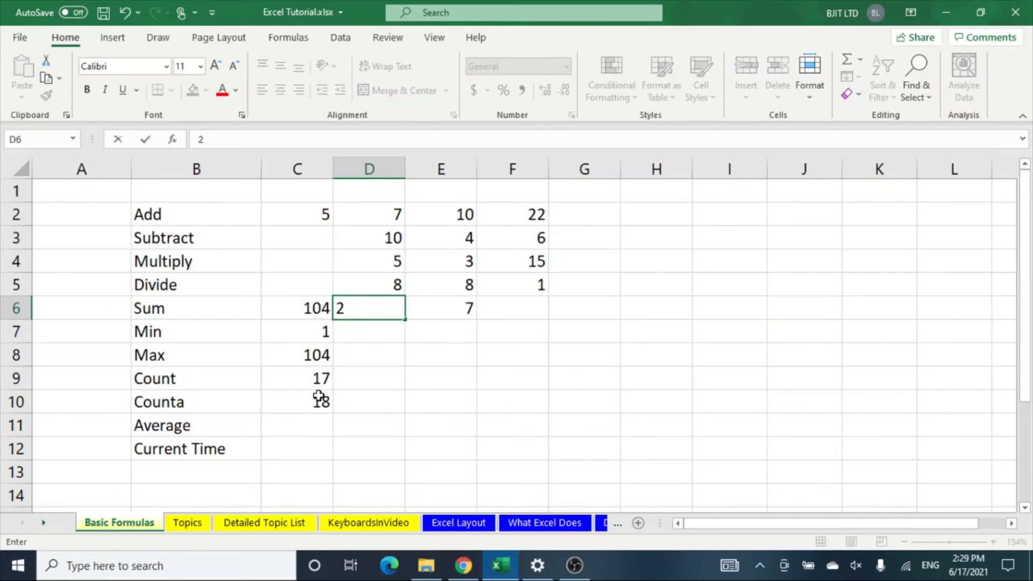
pyautogui.click(431, 388)
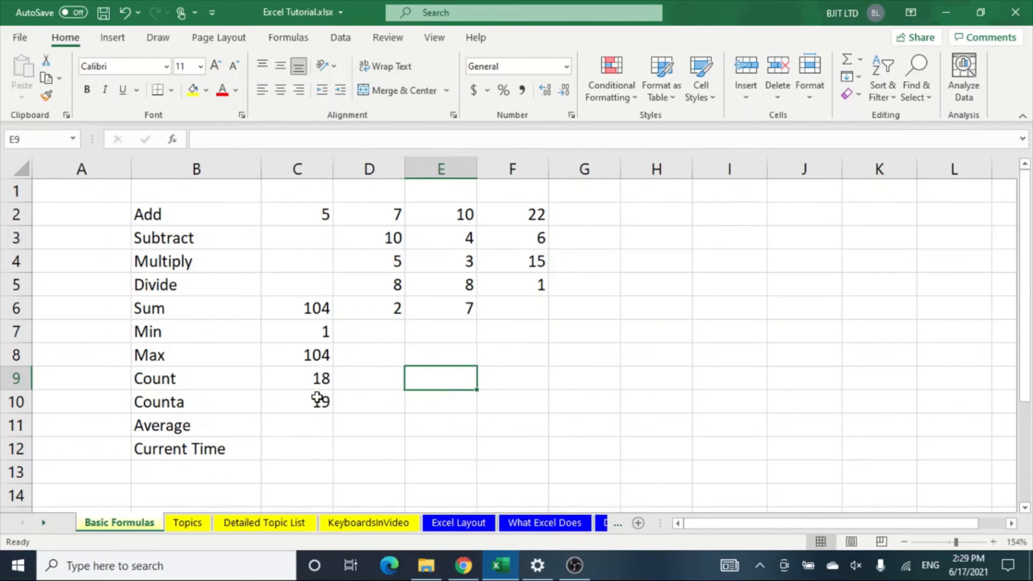
pyautogui.click(387, 334)
pyautogui.write('Hasan')
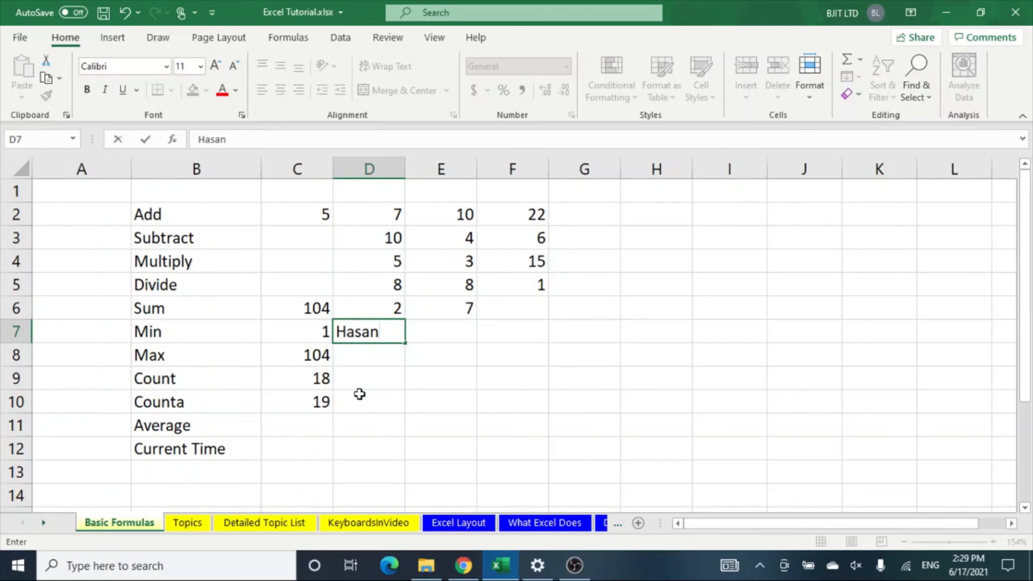
pyautogui.press('Return')
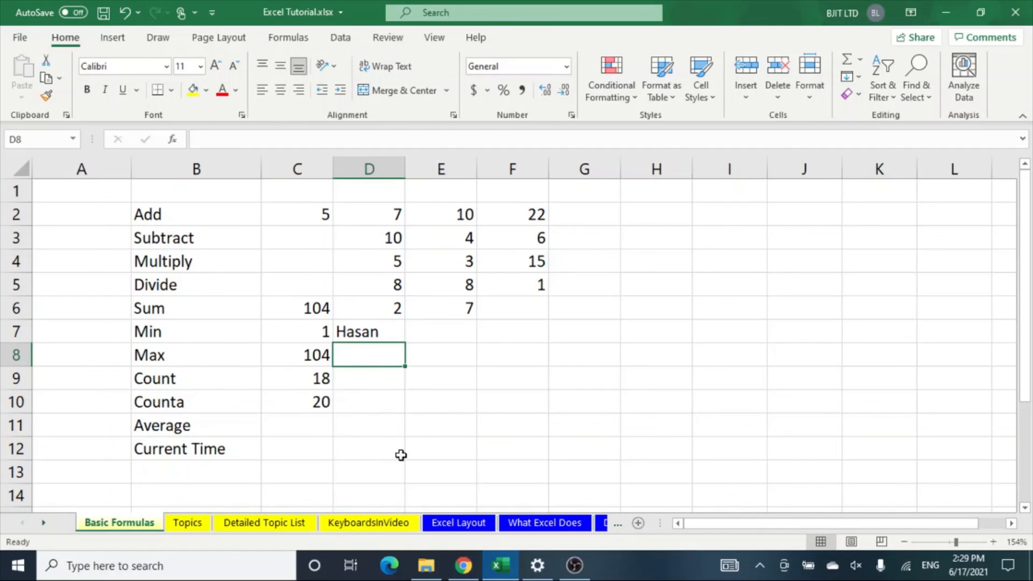
# Step: Calculate the average of the range D2:D6 in cell C11 with the AVERAGE function
pyautogui.click(294, 430)
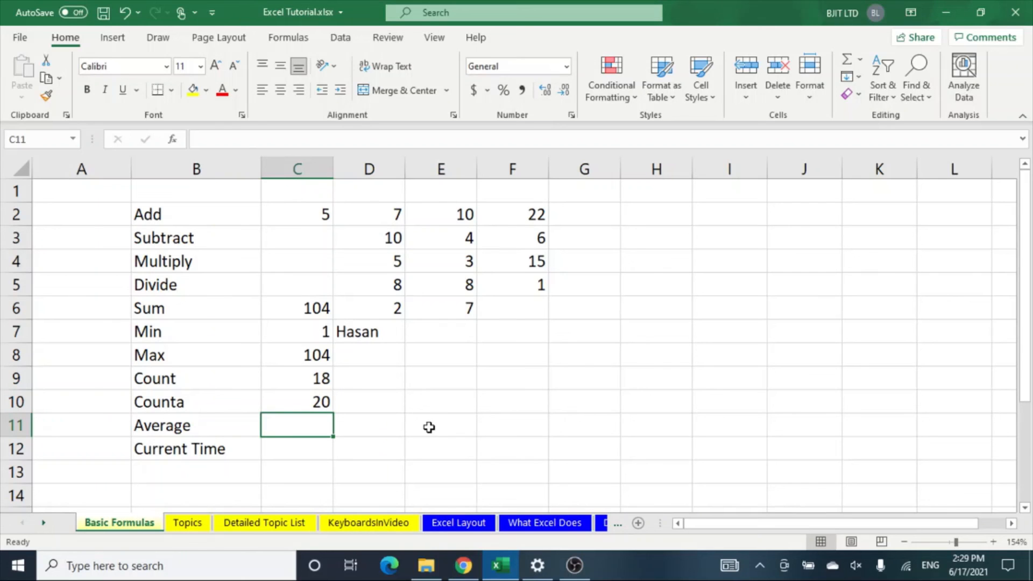
pyautogui.write('=ava')
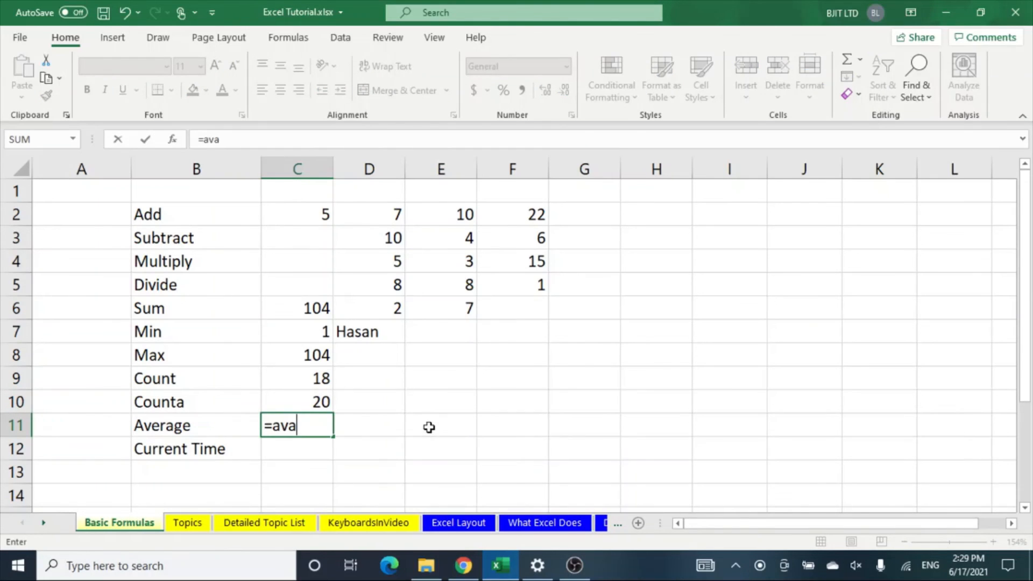
pyautogui.press('BackSpace')
pyautogui.write('erage')
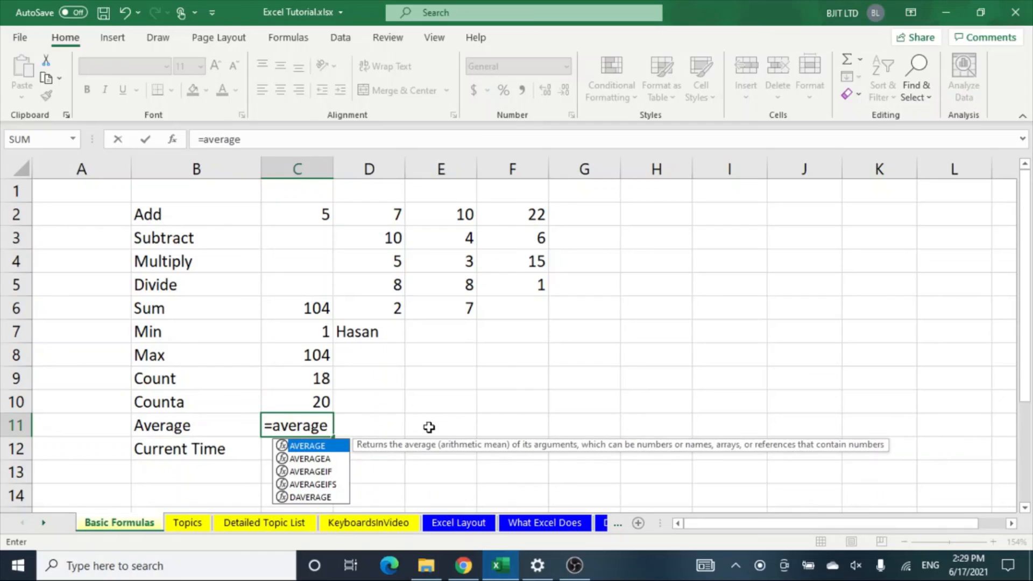
pyautogui.write('(')
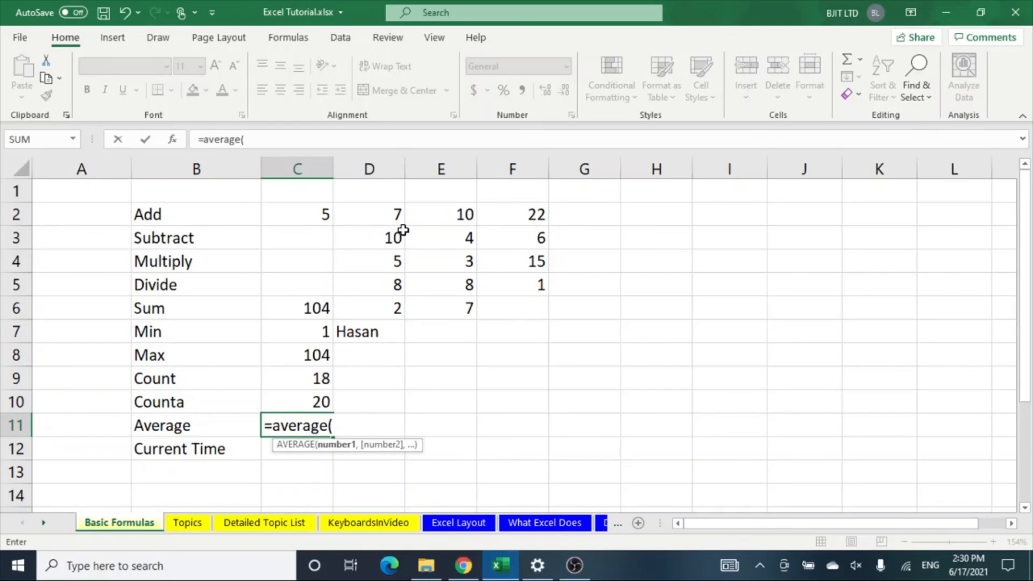
pyautogui.moveTo(393, 213); pyautogui.dragTo(397, 309)
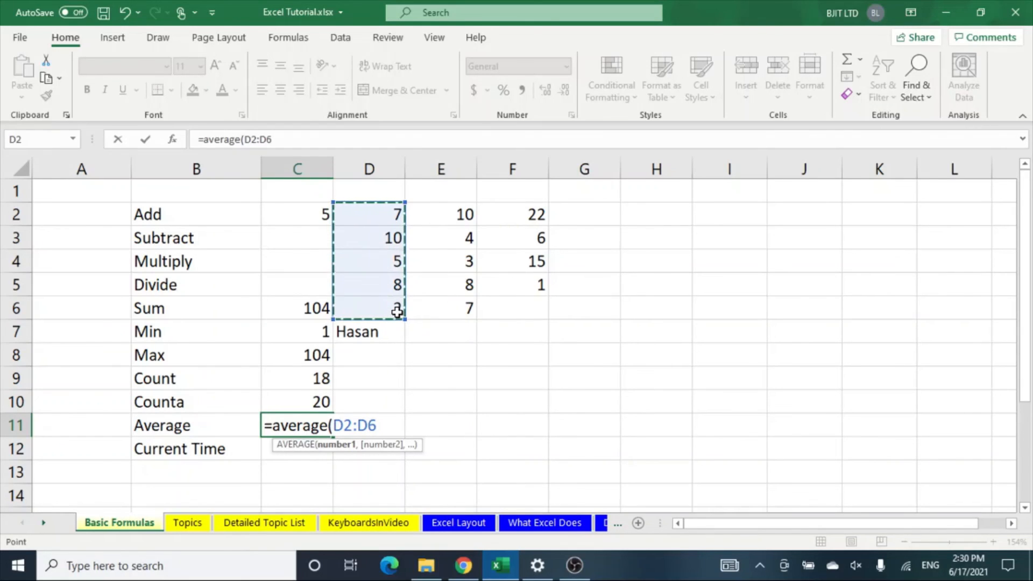
pyautogui.write(')')
pyautogui.press('Return')
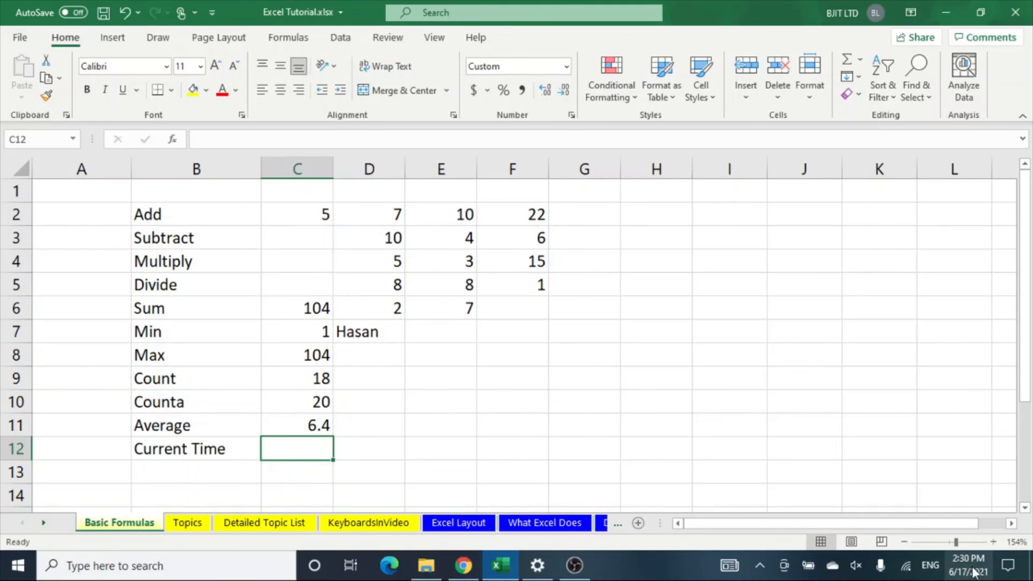
# Step: Insert the current date and time in cell C12 with the NOW function, and autofit column C's width
pyautogui.moveTo(970, 568)
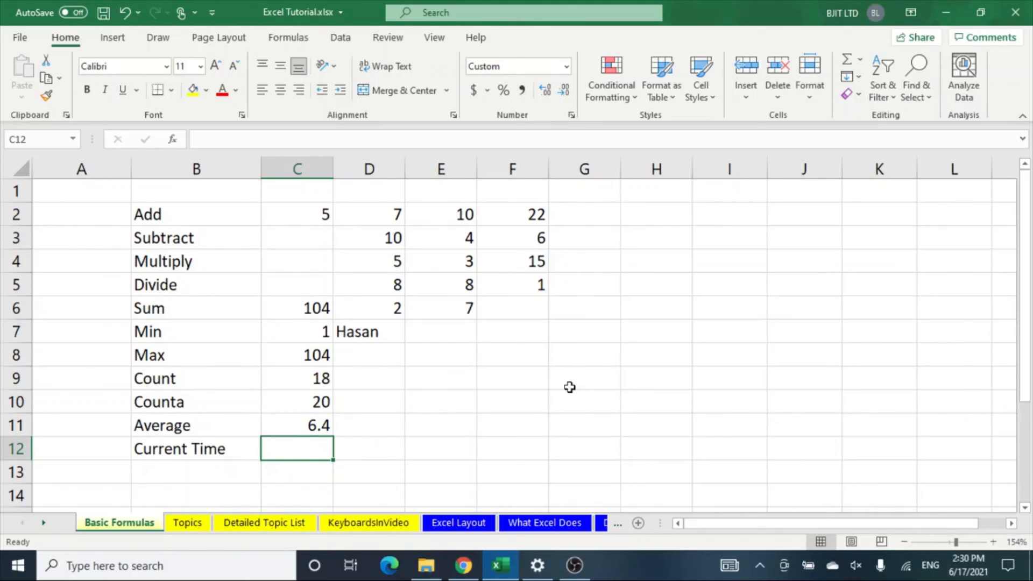
pyautogui.write('-')
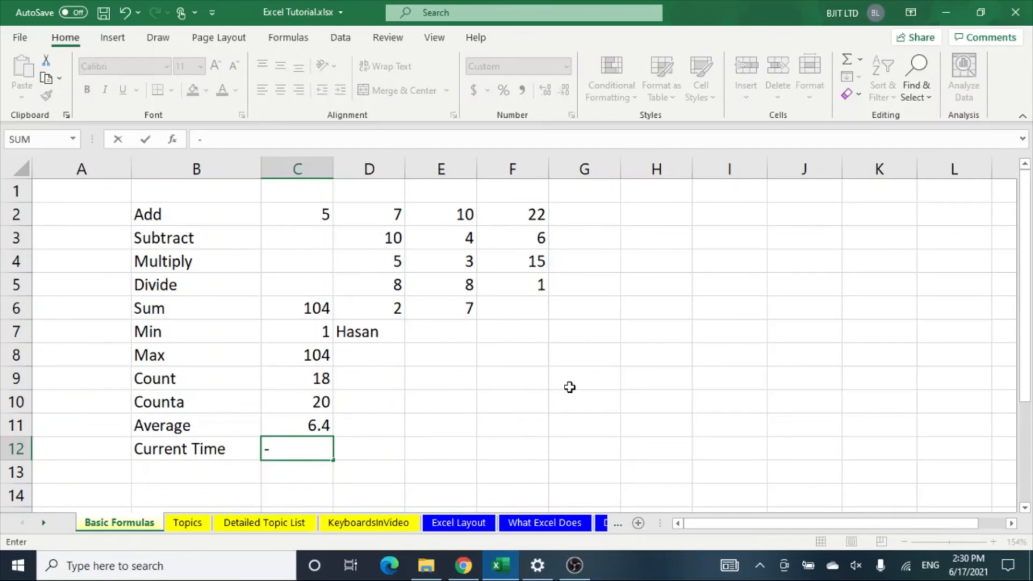
pyautogui.press('Escape')
pyautogui.write('=no')
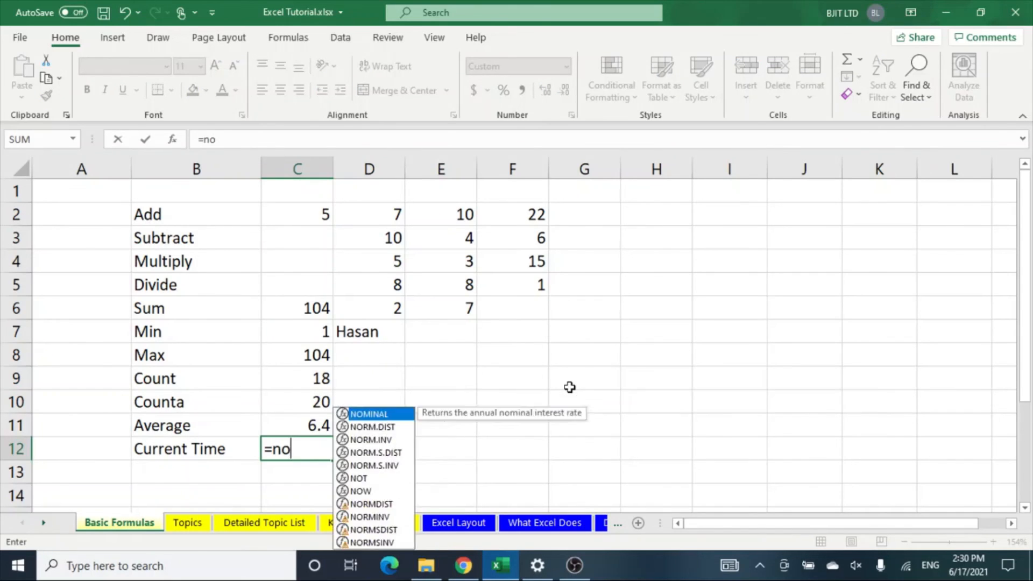
pyautogui.write('w()')
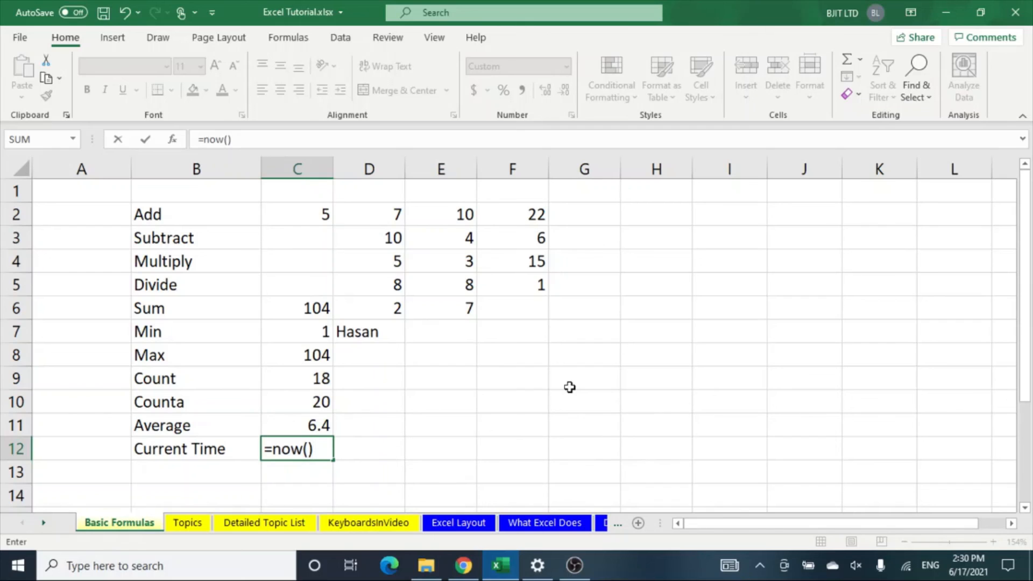
pyautogui.press('Return')
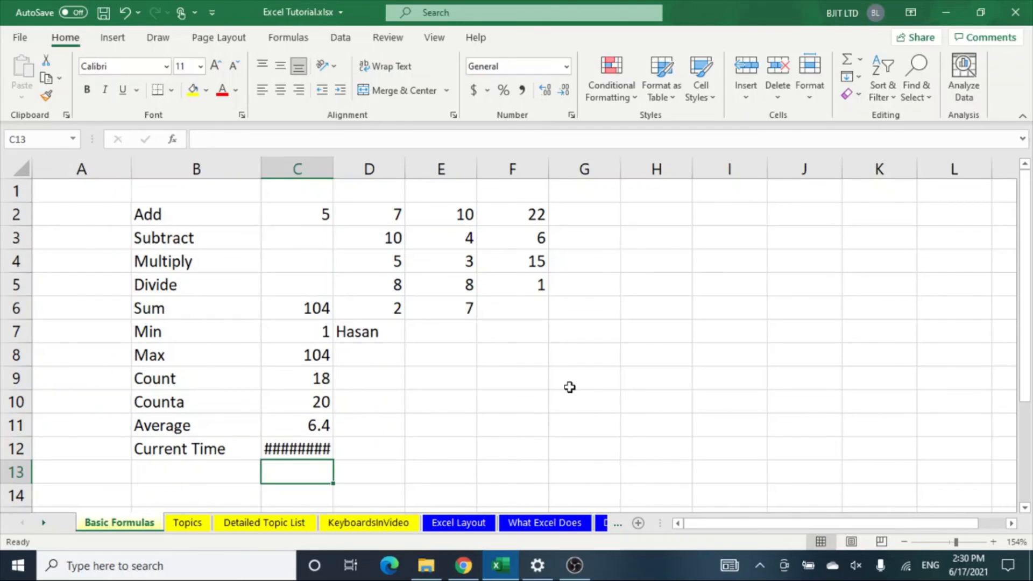
pyautogui.doubleClick(332, 160)
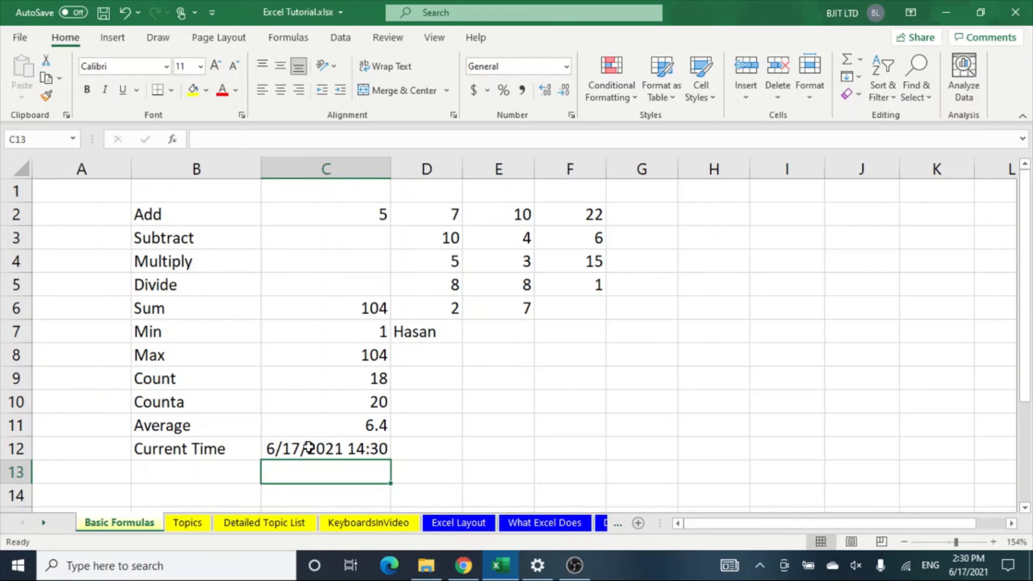